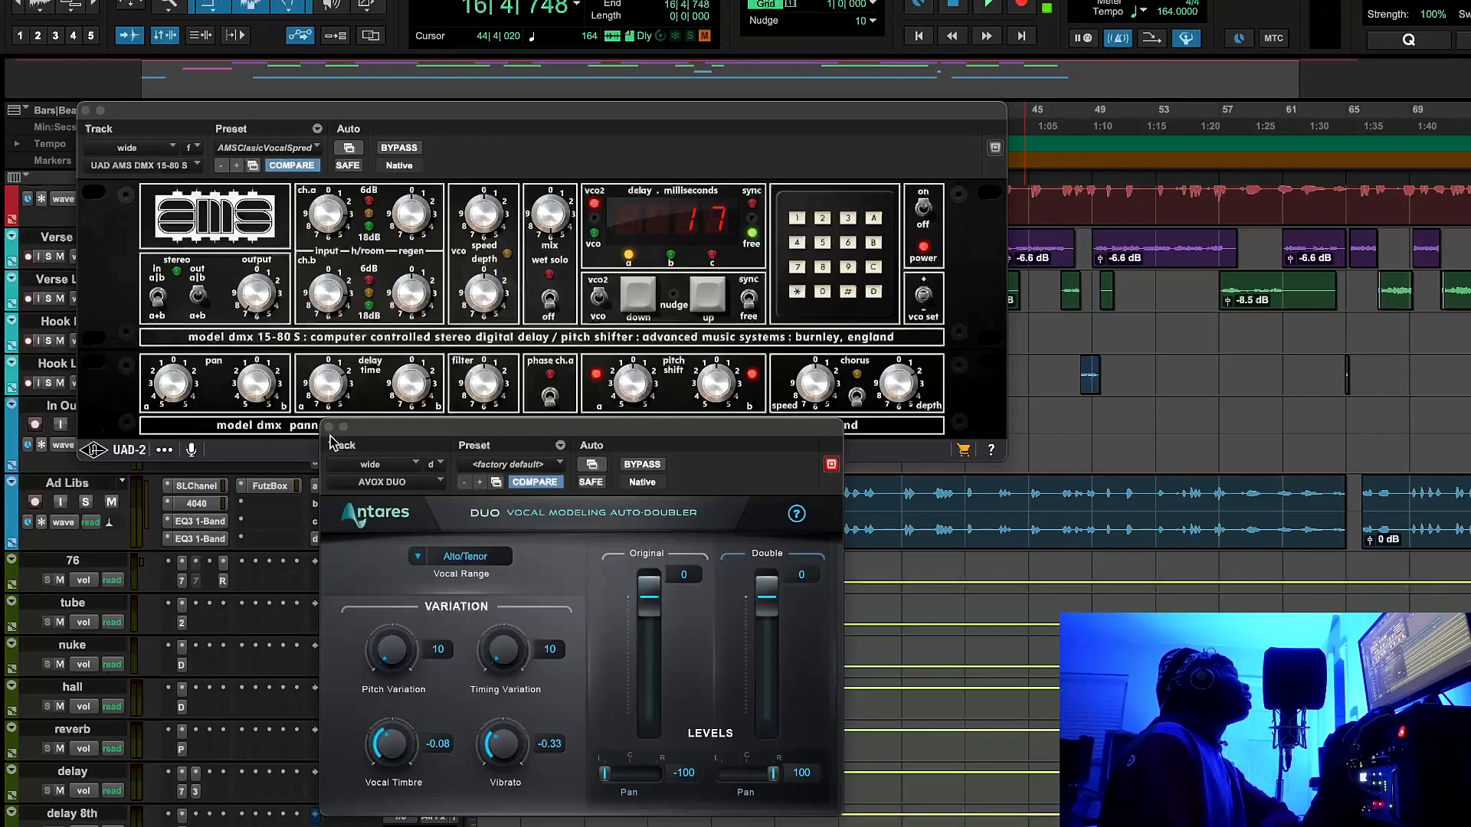
Move the AMS DMX 15-80 S window clear of the timeline ruler and play the session from 15|4|079
{"action": "left_click", "coordinate": [96, 121]}
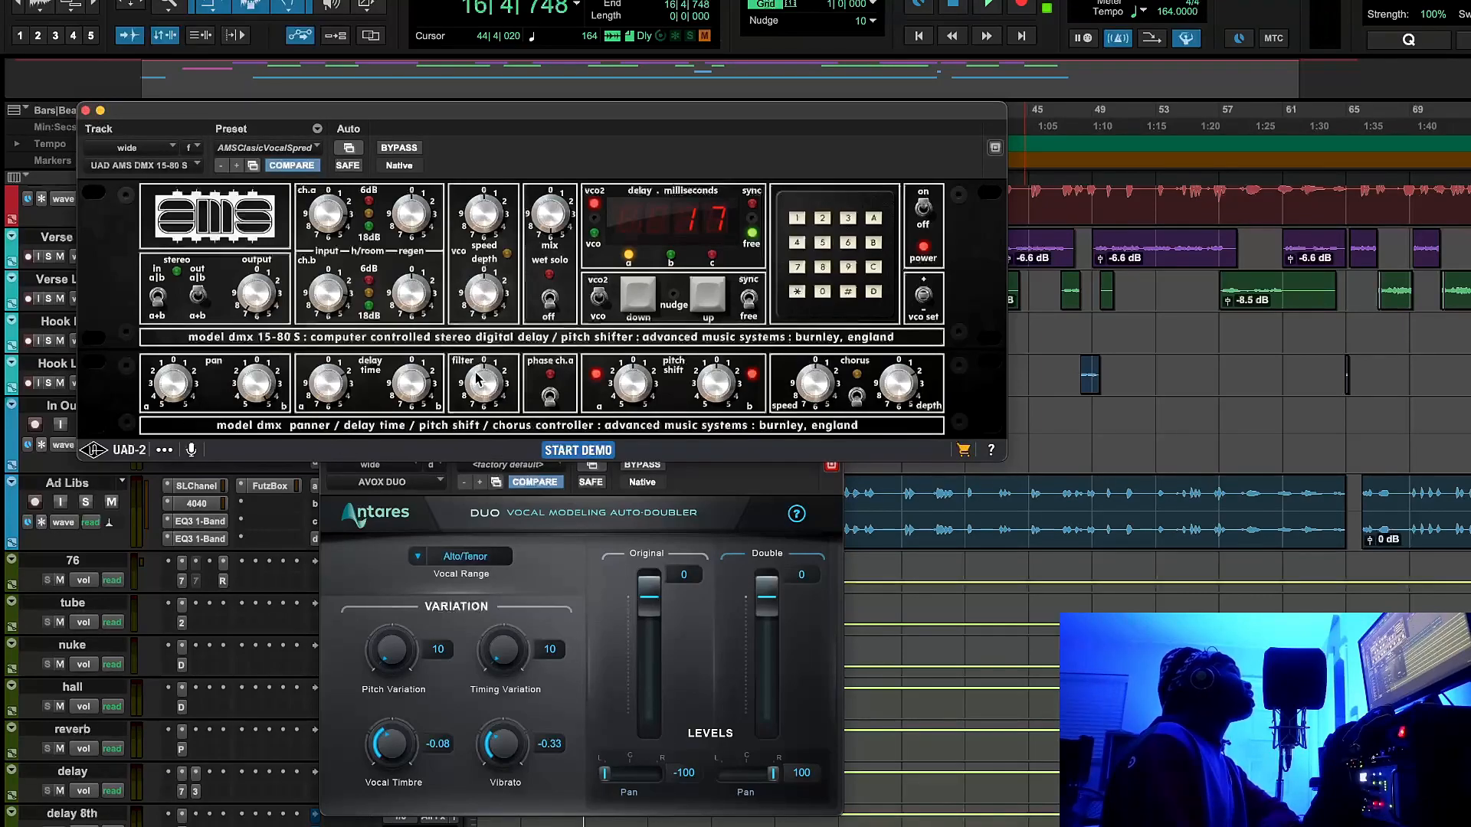
{"action": "left_click_drag", "start_coordinate": [797, 121], "coordinate": [809, 307]}
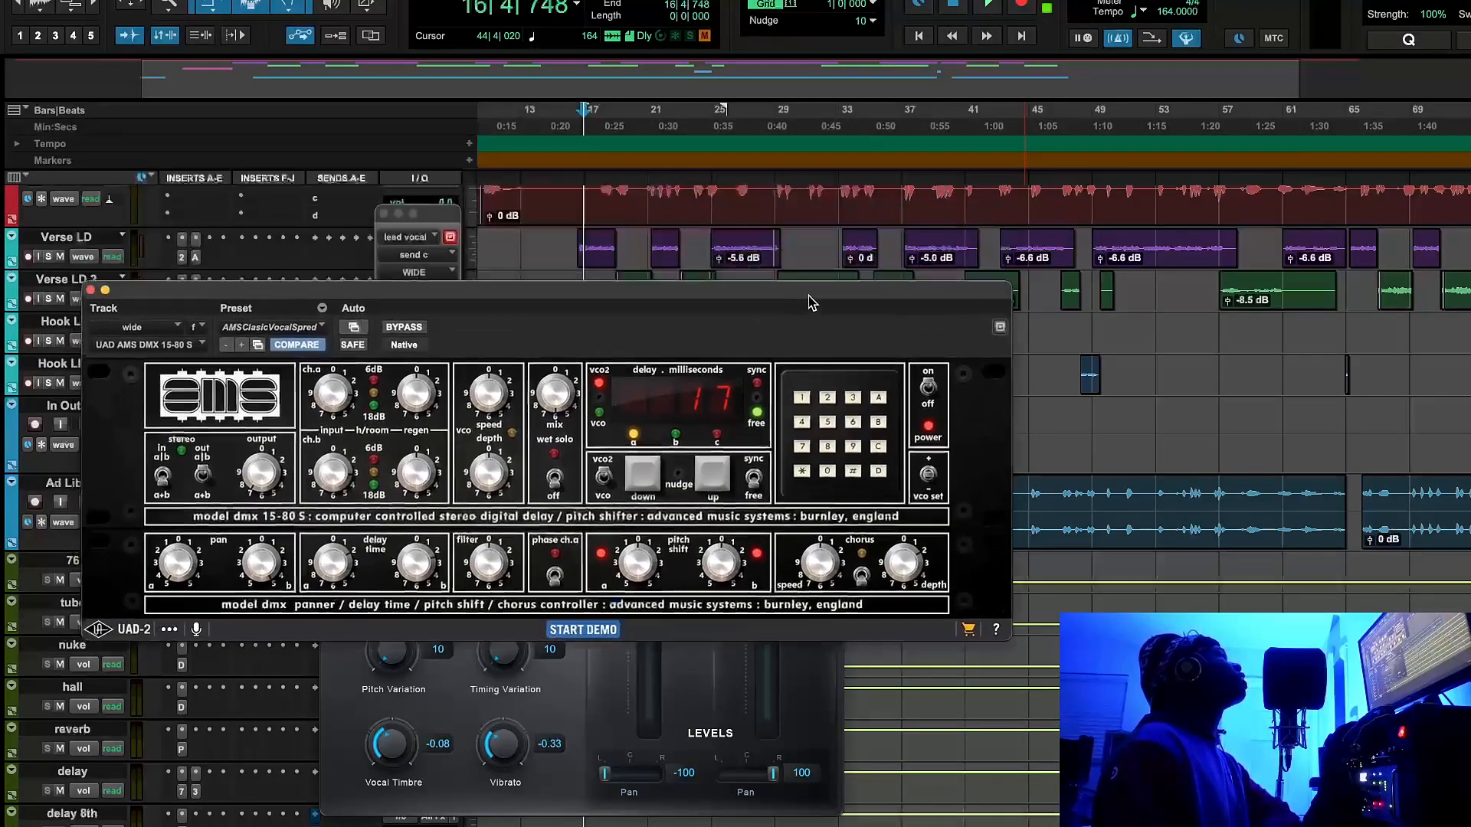
{"action": "left_click", "coordinate": [564, 121]}
{"action": "key", "text": "space"}
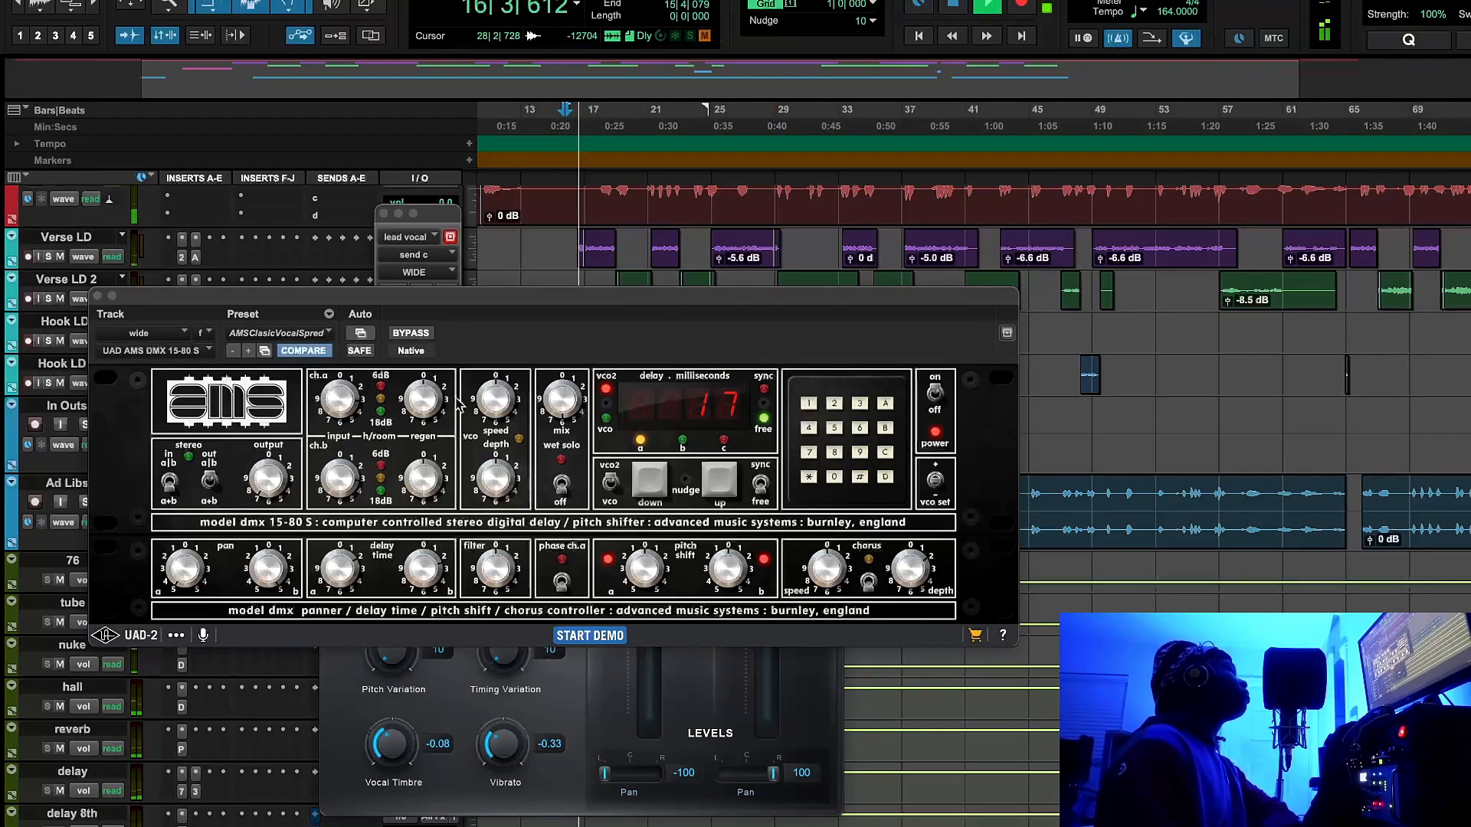
Stop playback and close the AMS DMX, AVOX Duo and lead vocal send windows
{"action": "left_click", "coordinate": [97, 296]}
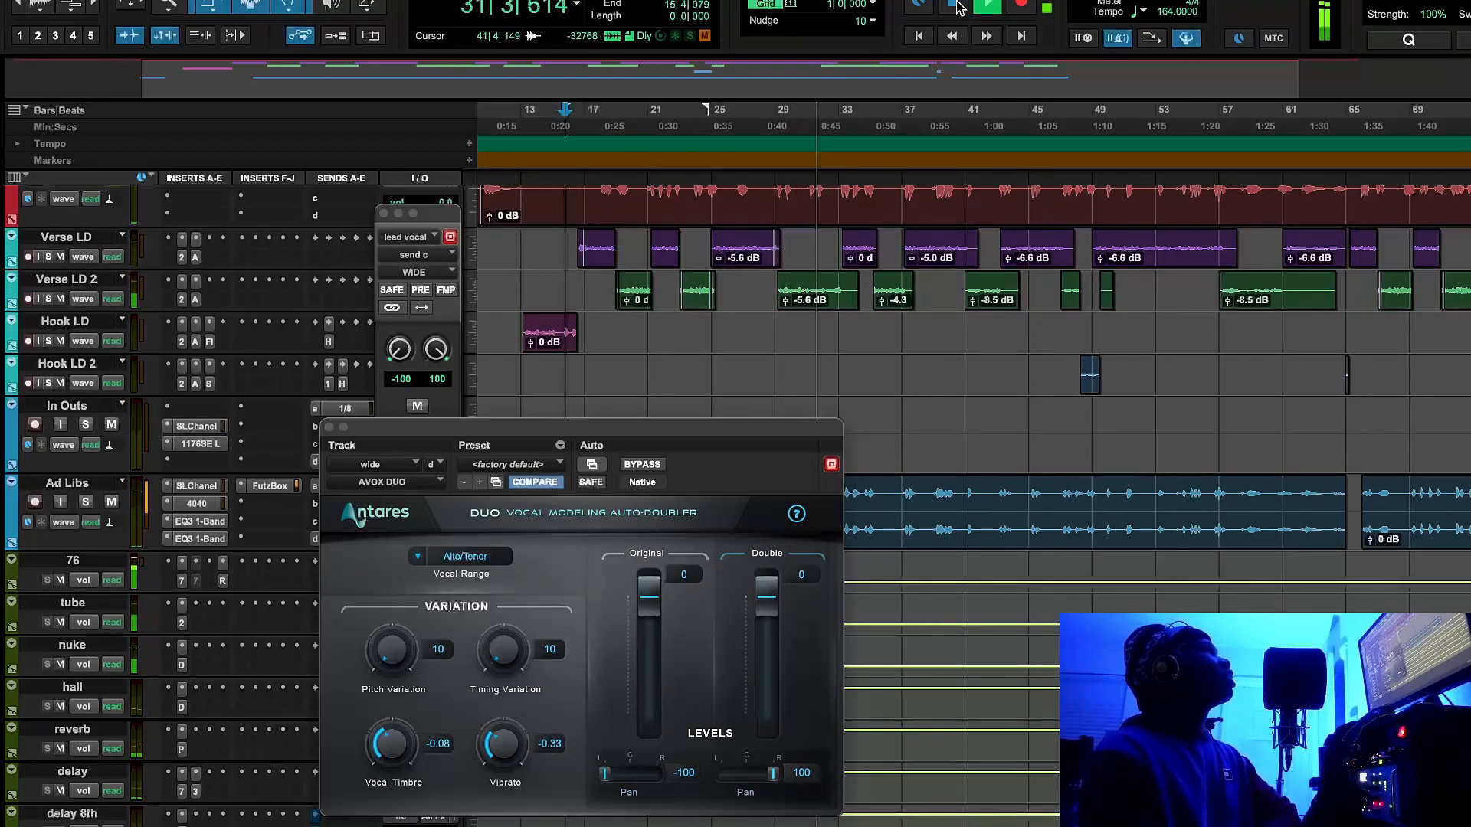
{"action": "key", "text": "space"}
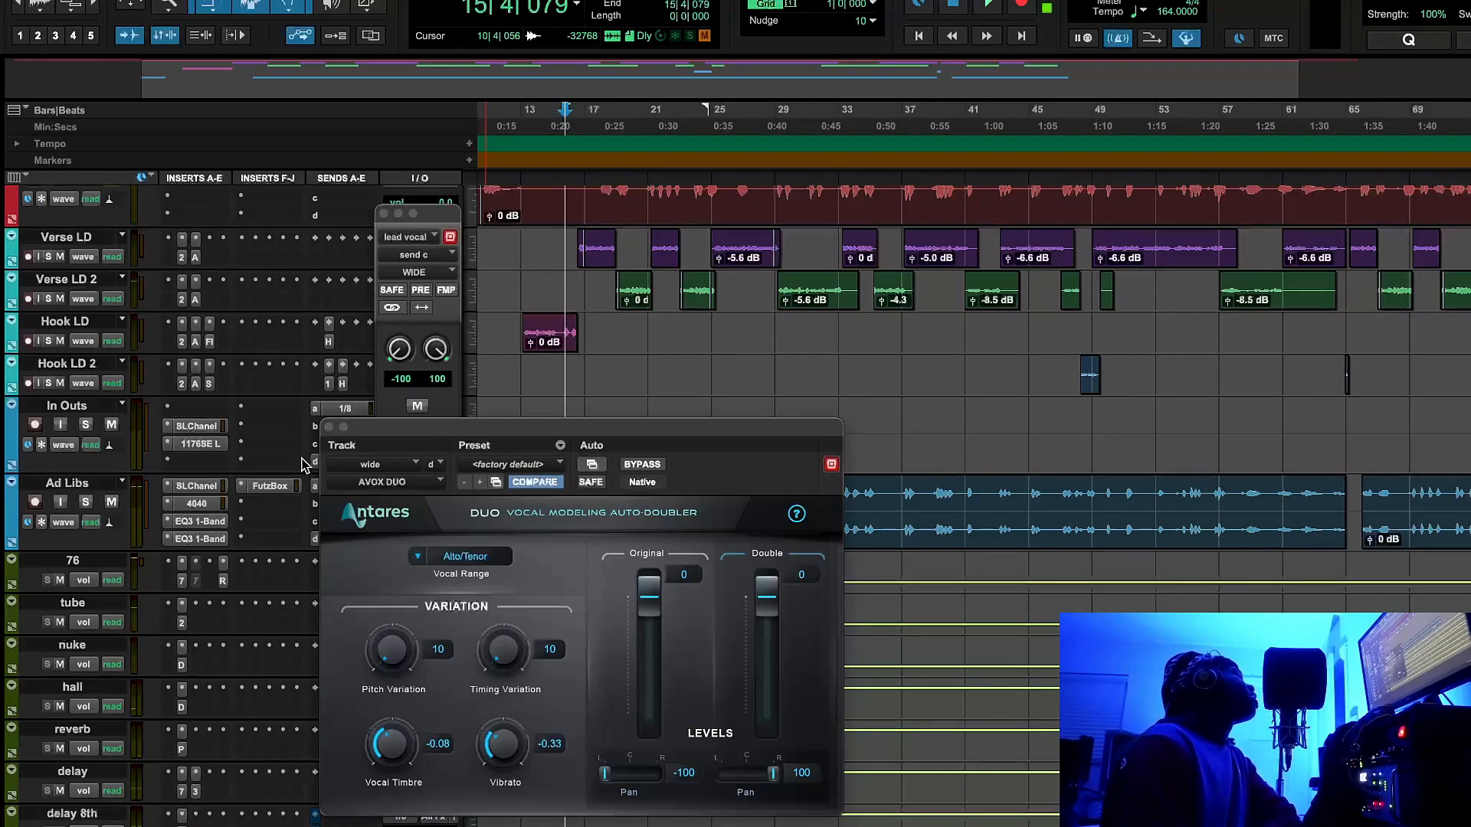
{"action": "left_click", "coordinate": [329, 427]}
{"action": "scroll", "coordinate": [329, 433], "scroll_direction": "up", "scroll_amount": 3}
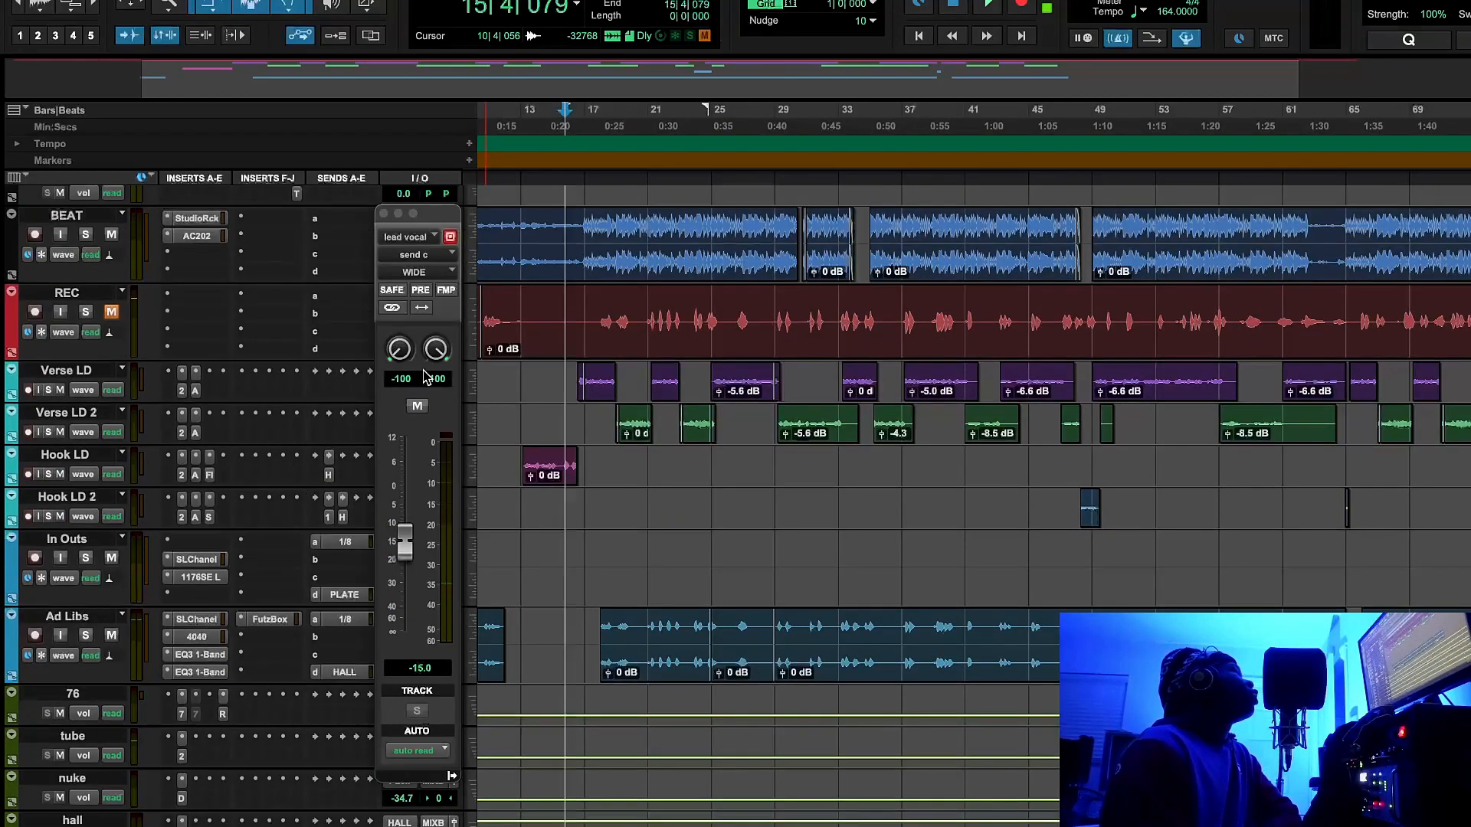
{"action": "left_click", "coordinate": [385, 213]}
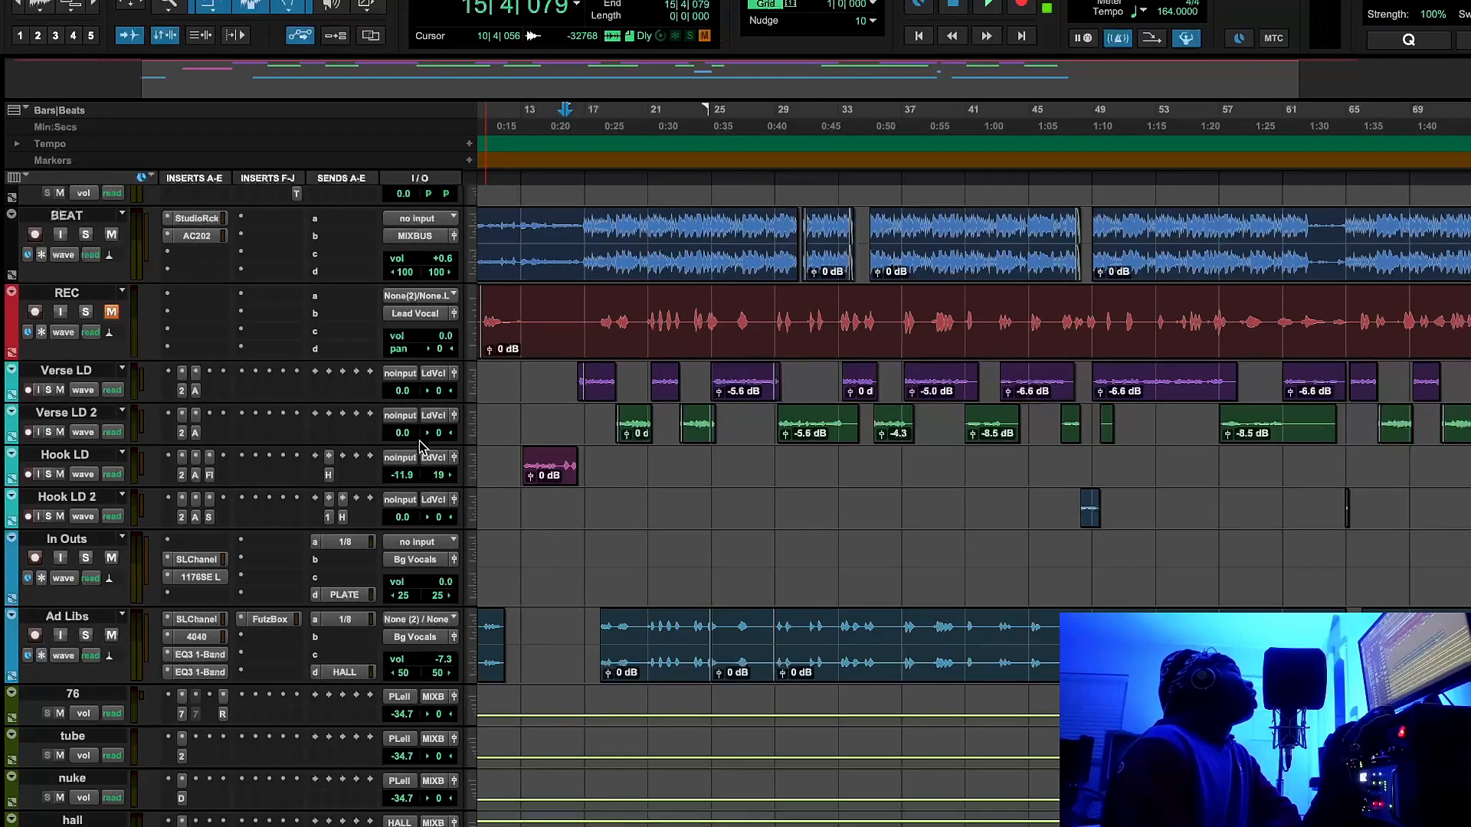
Open the lead vocal track's send c to the WIDE bus and place its window over the timeline
{"action": "scroll", "coordinate": [397, 539], "scroll_direction": "up", "scroll_amount": 10}
{"action": "scroll", "coordinate": [581, 624], "scroll_direction": "down", "scroll_amount": 9}
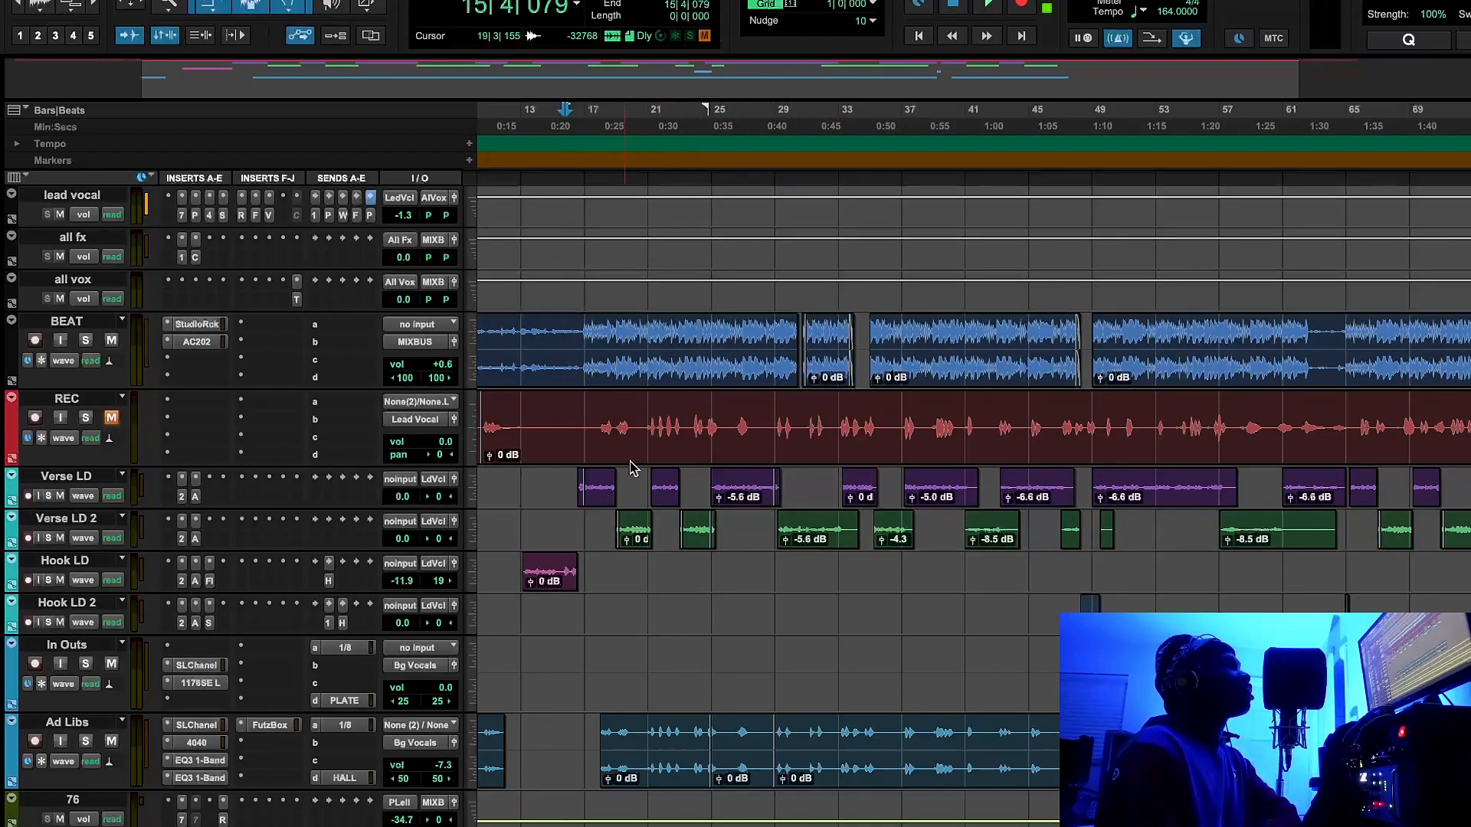
{"action": "scroll", "coordinate": [706, 520], "scroll_direction": "down", "scroll_amount": 2}
{"action": "scroll", "coordinate": [706, 520], "scroll_direction": "down", "scroll_amount": 1}
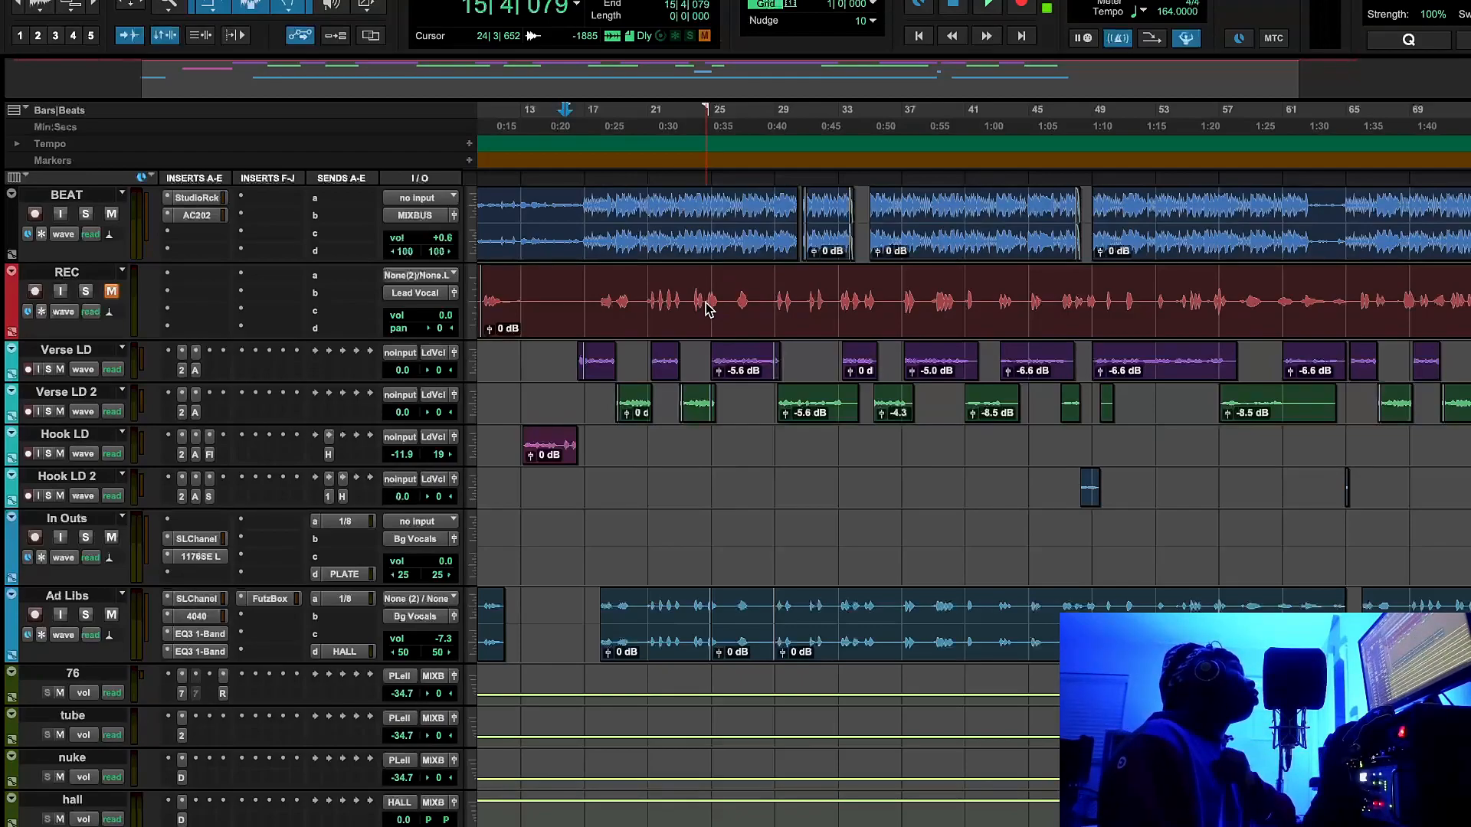
{"action": "scroll", "coordinate": [375, 563], "scroll_direction": "up", "scroll_amount": 10}
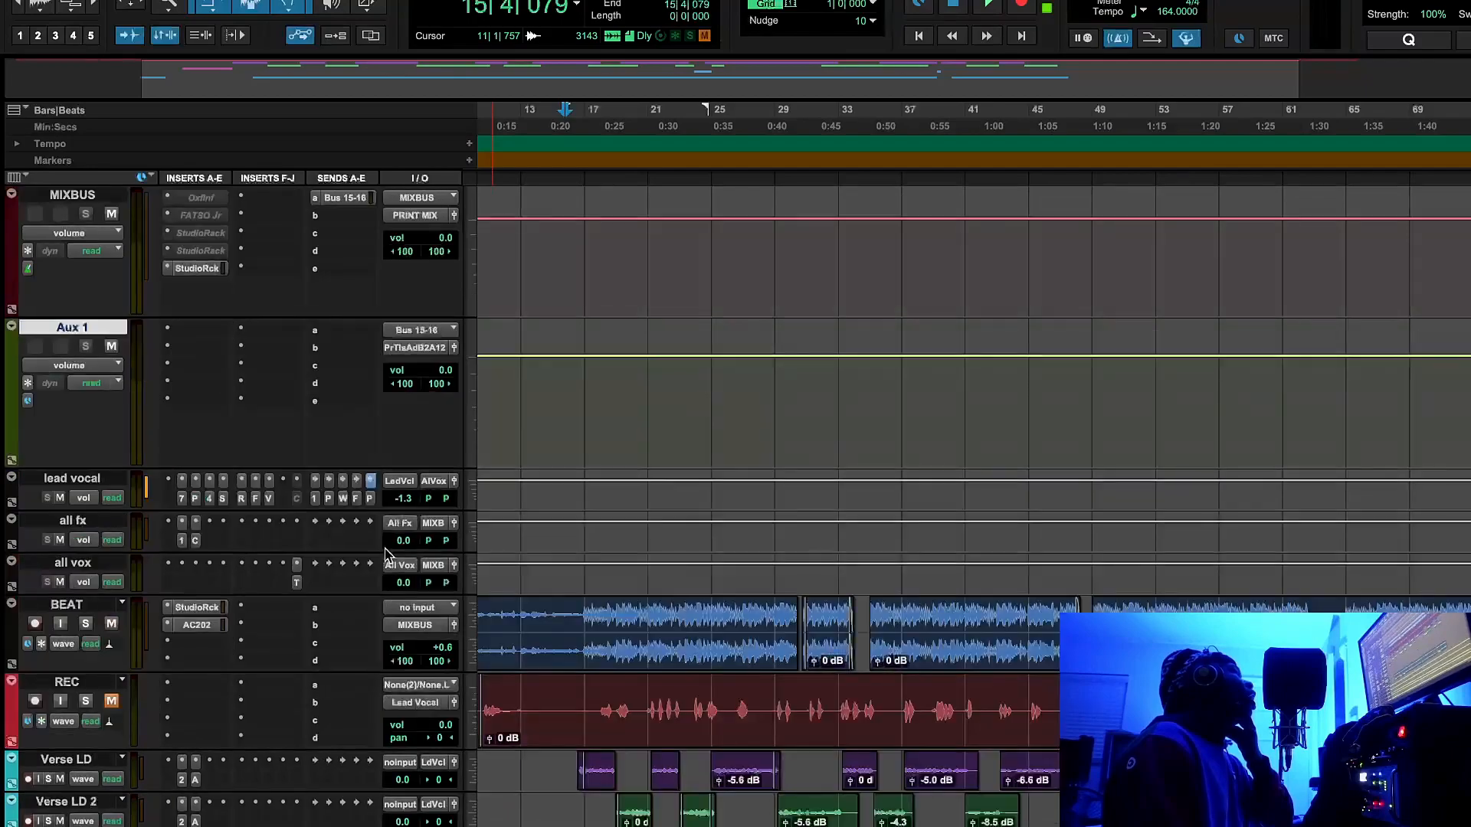
{"action": "left_click", "coordinate": [342, 498]}
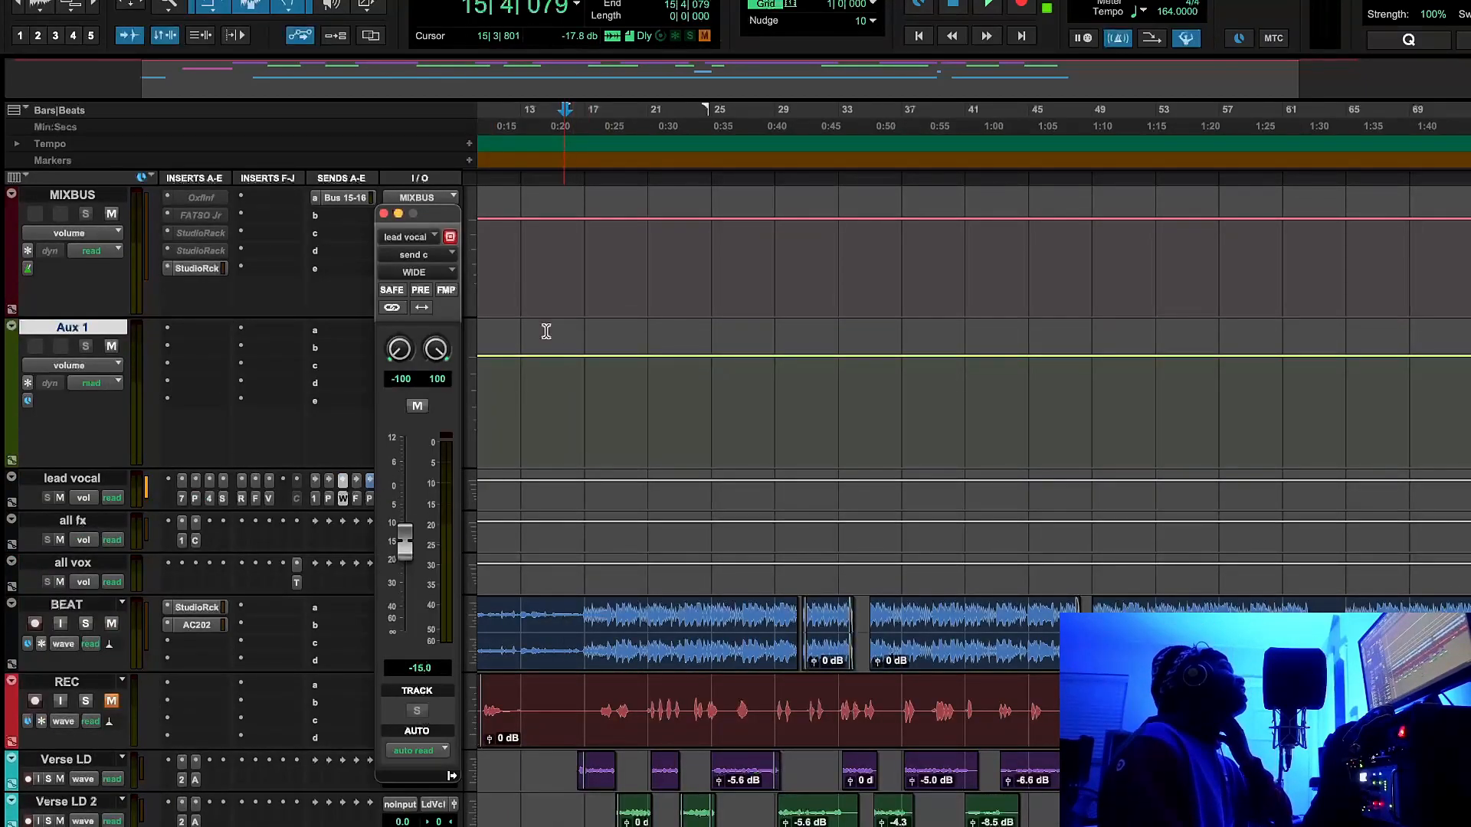
{"action": "left_click_drag", "start_coordinate": [434, 220], "coordinate": [717, 281]}
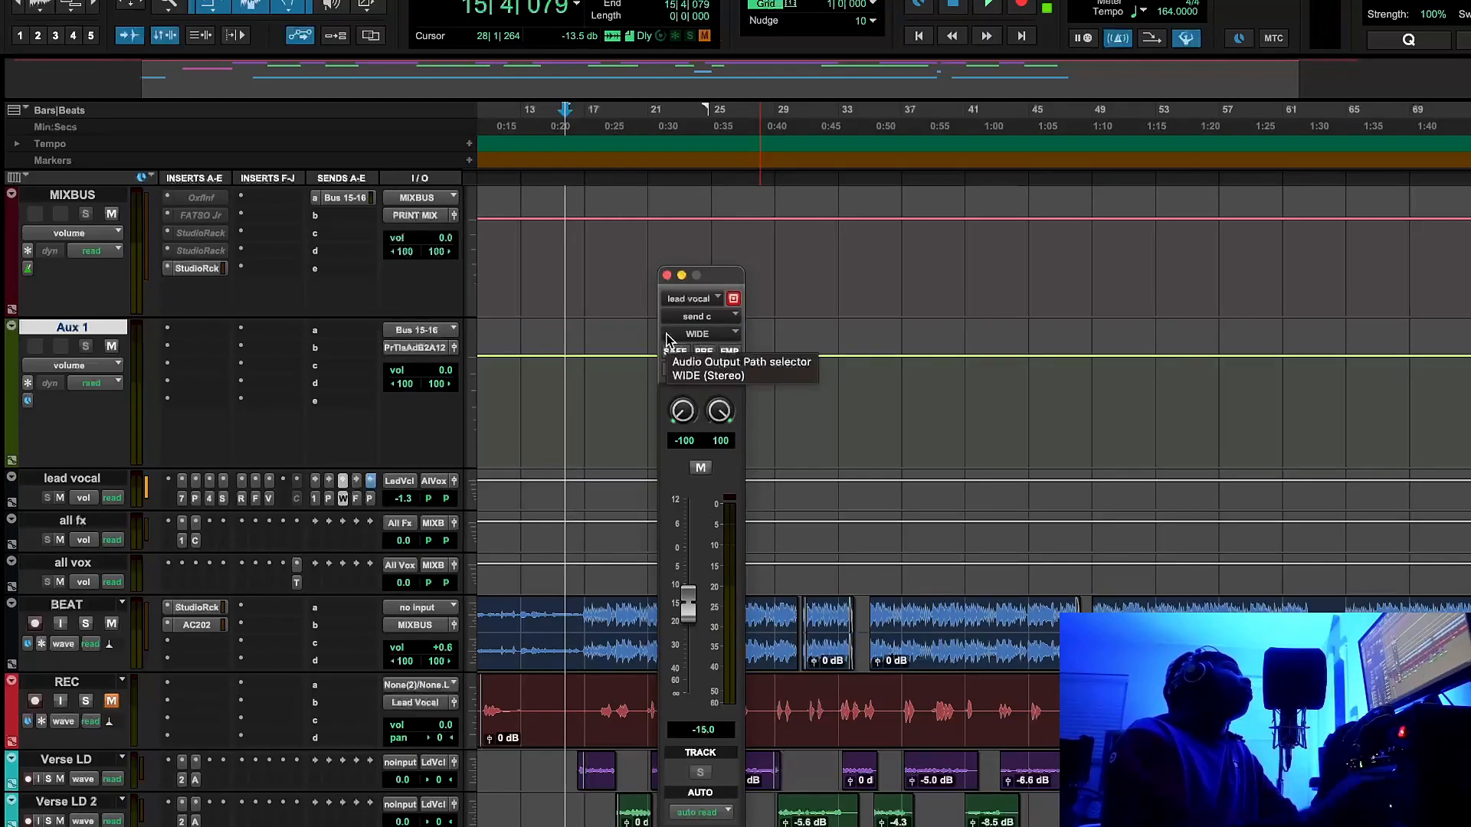
Examine the Auto-Tune Realtime Advanced and AVOX Duo inserts on the wide track side by side, and close both windows
{"action": "scroll", "coordinate": [433, 376], "scroll_direction": "down", "scroll_amount": 15}
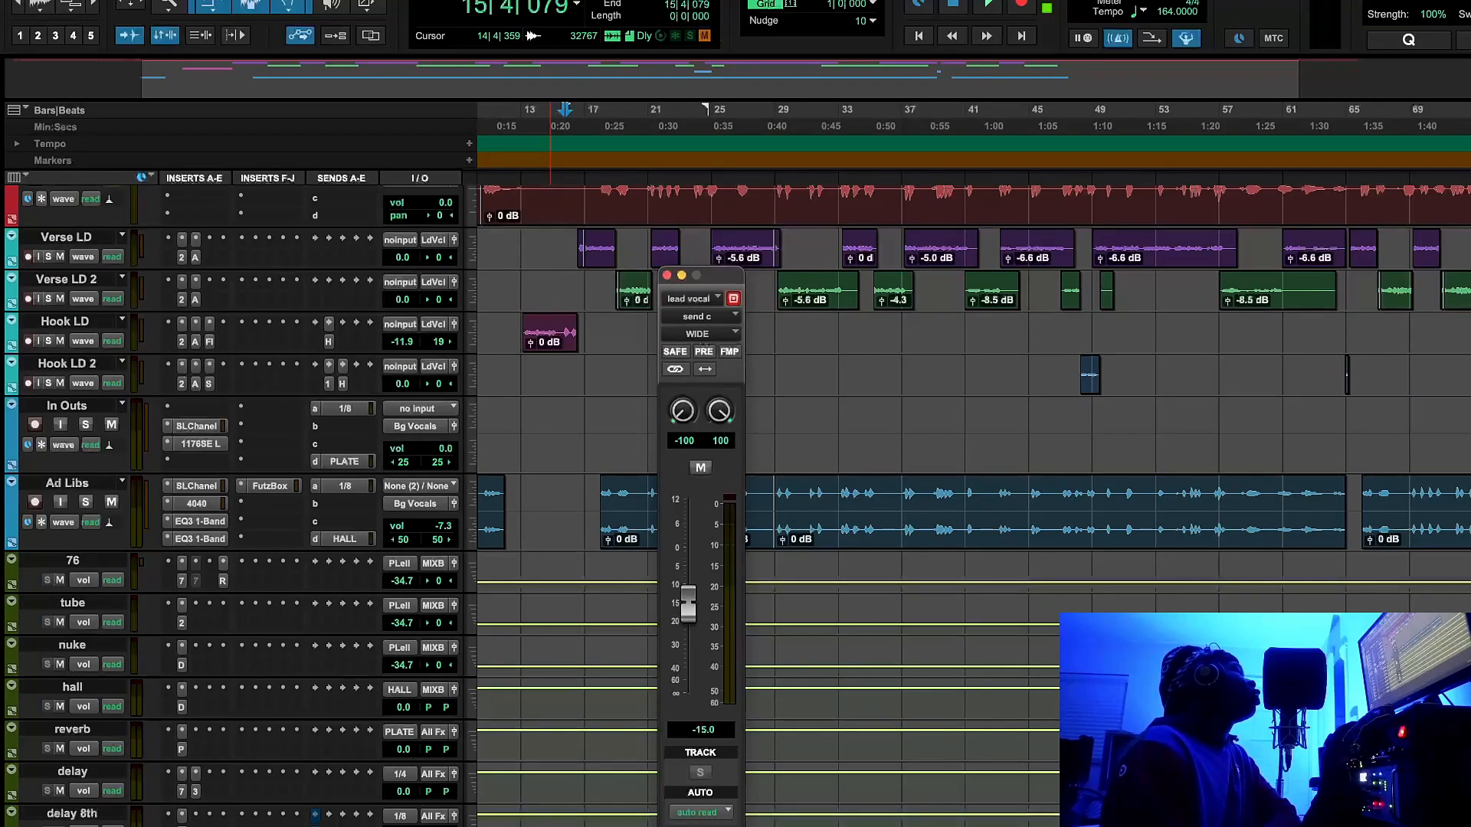
{"action": "left_click", "coordinate": [168, 826]}
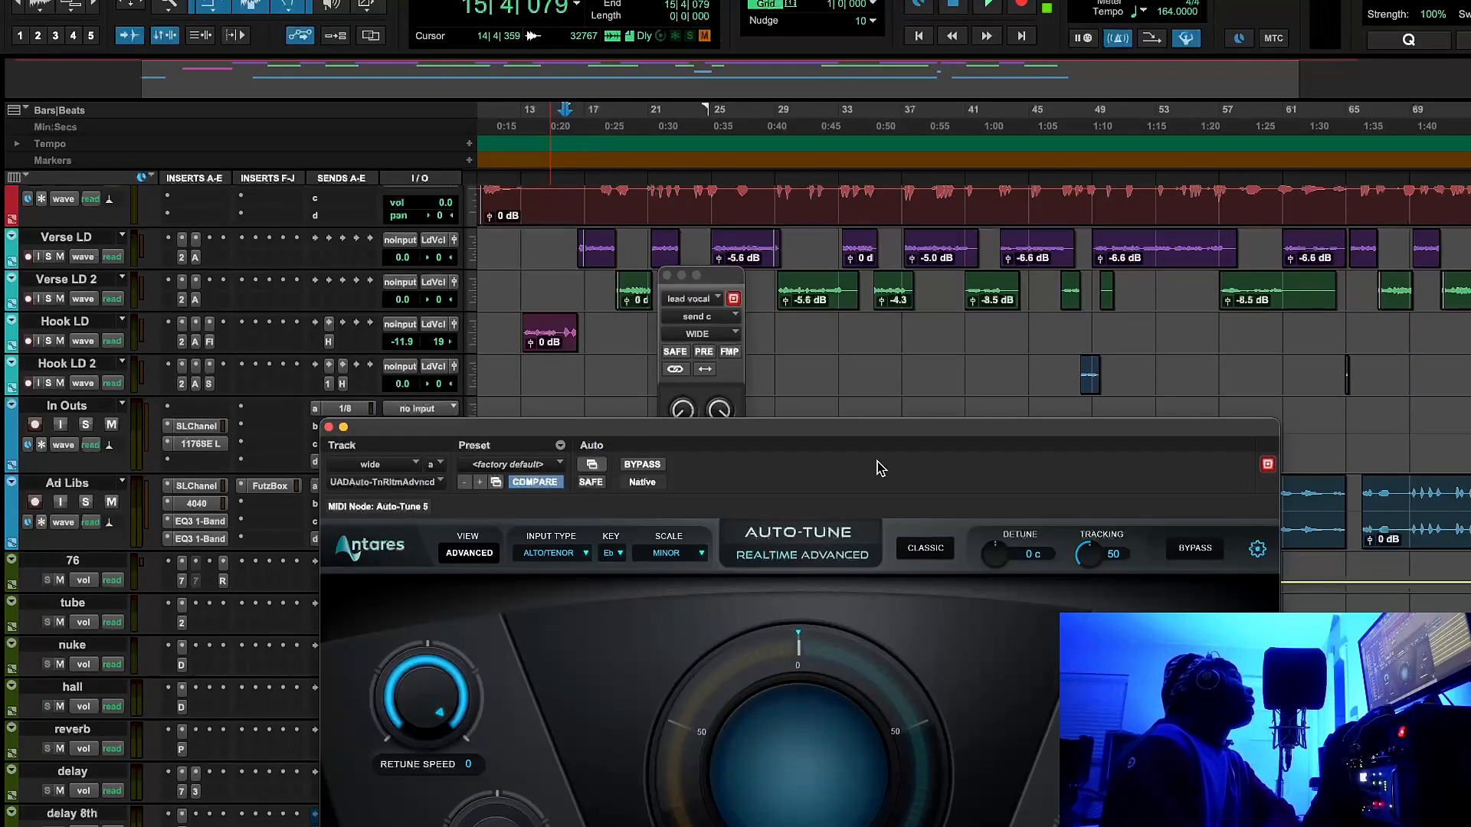
{"action": "left_click_drag", "start_coordinate": [821, 427], "coordinate": [807, 129]}
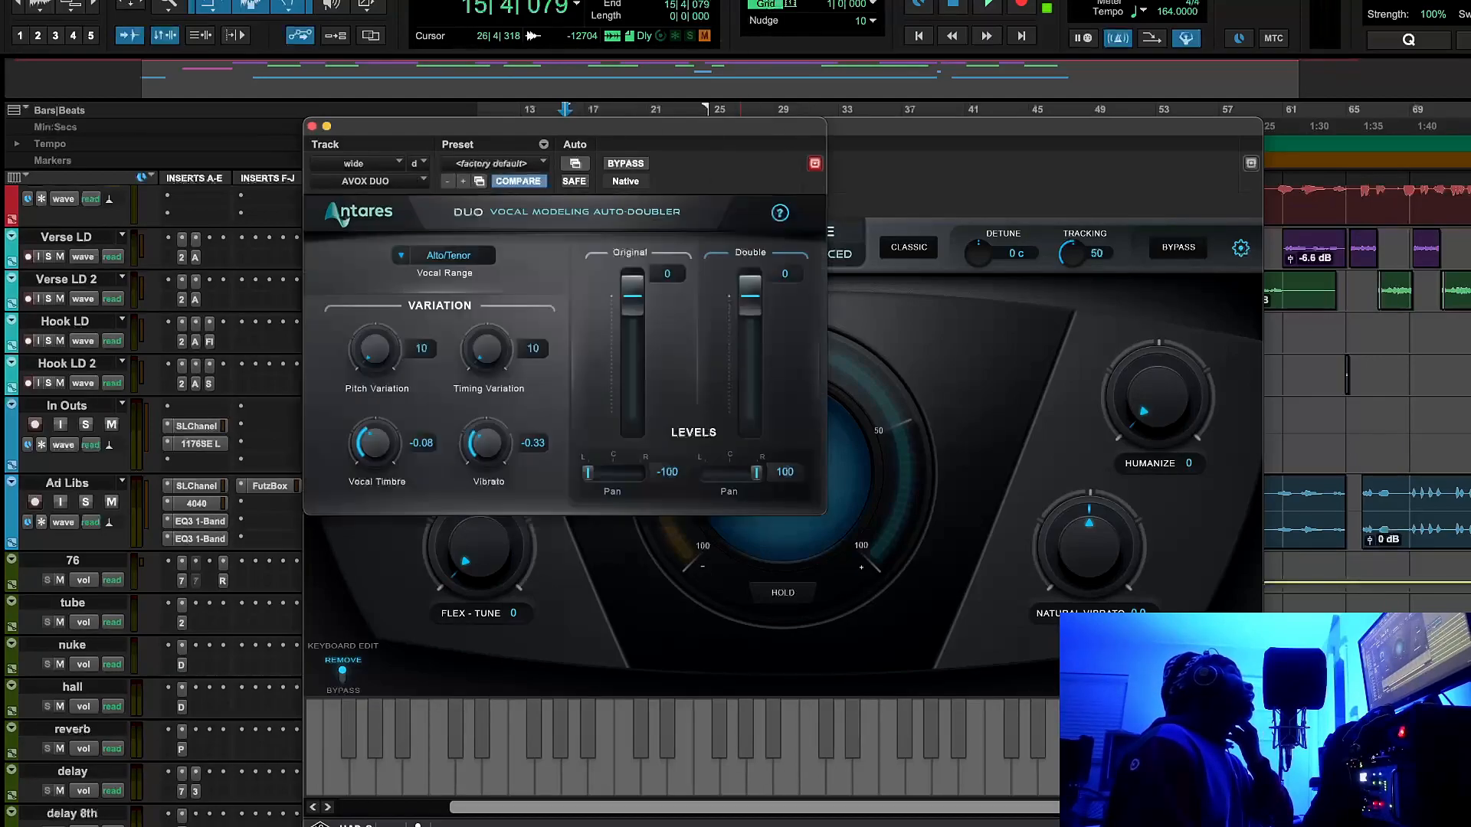
{"action": "left_click_drag", "start_coordinate": [701, 138], "coordinate": [857, 345]}
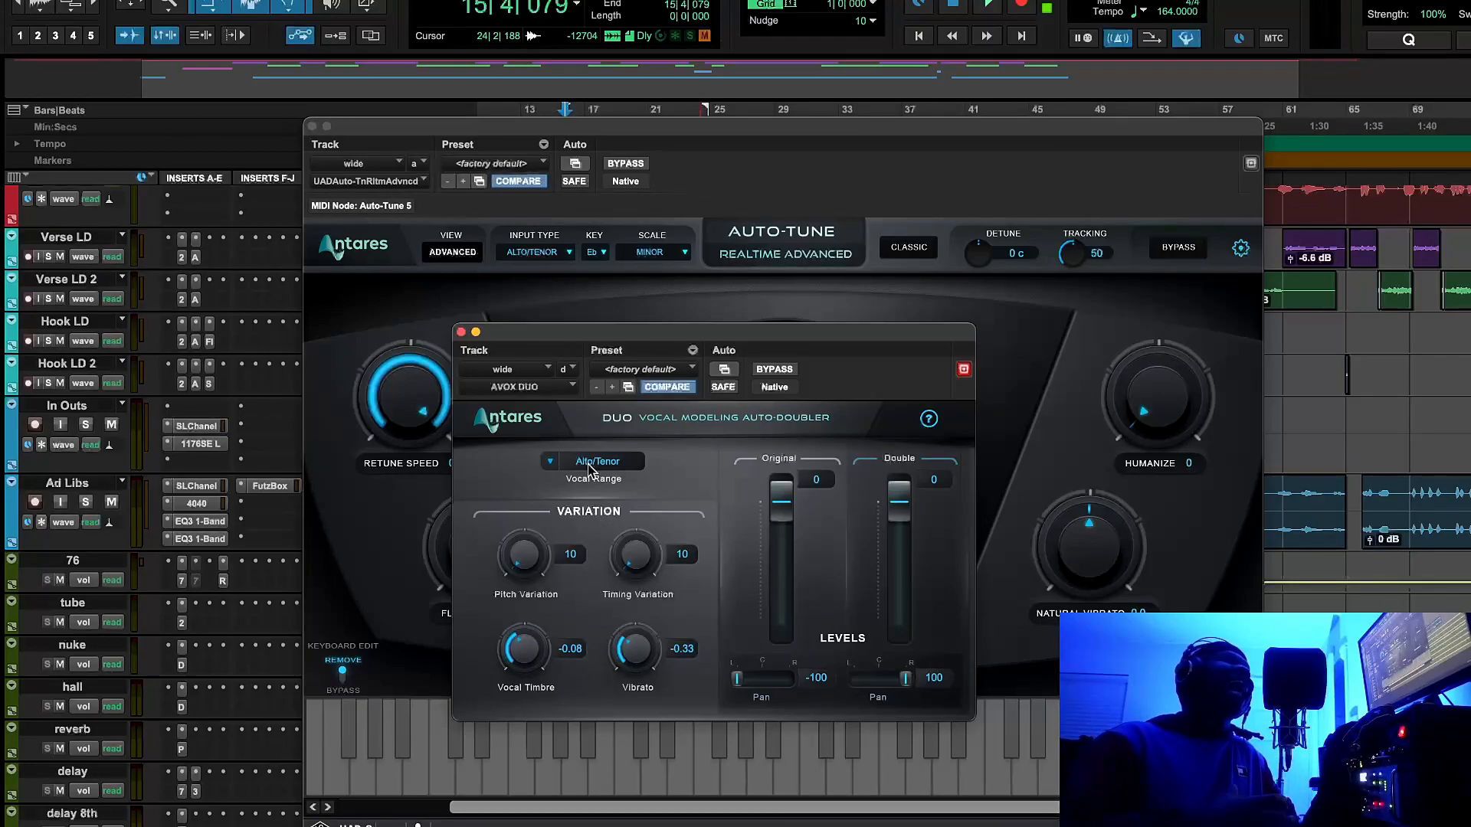
{"action": "left_click", "coordinate": [461, 333]}
{"action": "left_click", "coordinate": [313, 125]}
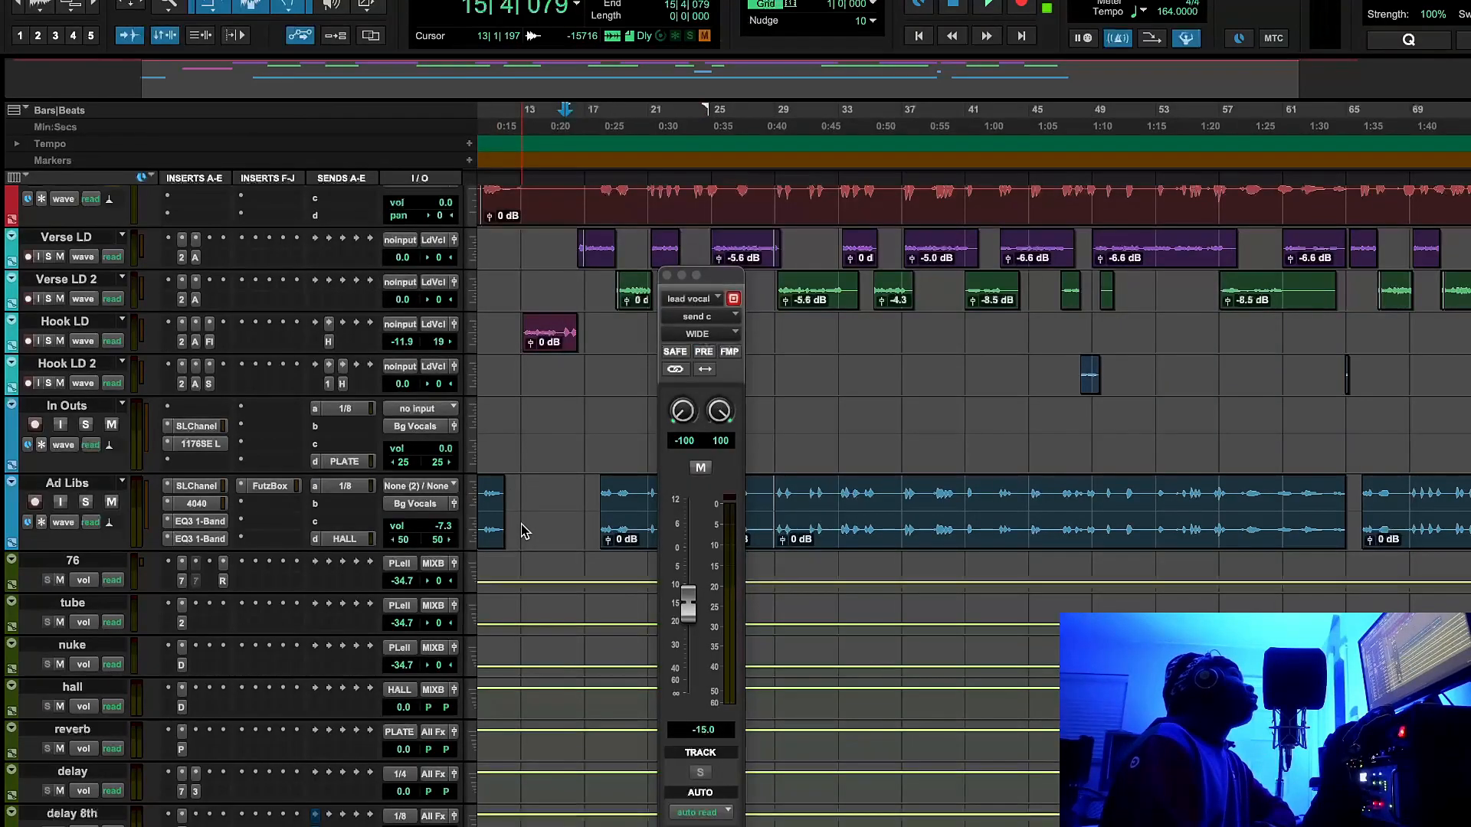
Reopen Auto-Tune Realtime Advanced on the wide track to examine its key, scale and retune settings, and close it
{"action": "scroll", "coordinate": [522, 531], "scroll_direction": "up", "scroll_amount": 3}
{"action": "scroll", "coordinate": [282, 751], "scroll_direction": "down", "scroll_amount": 3}
{"action": "key", "text": "space"}
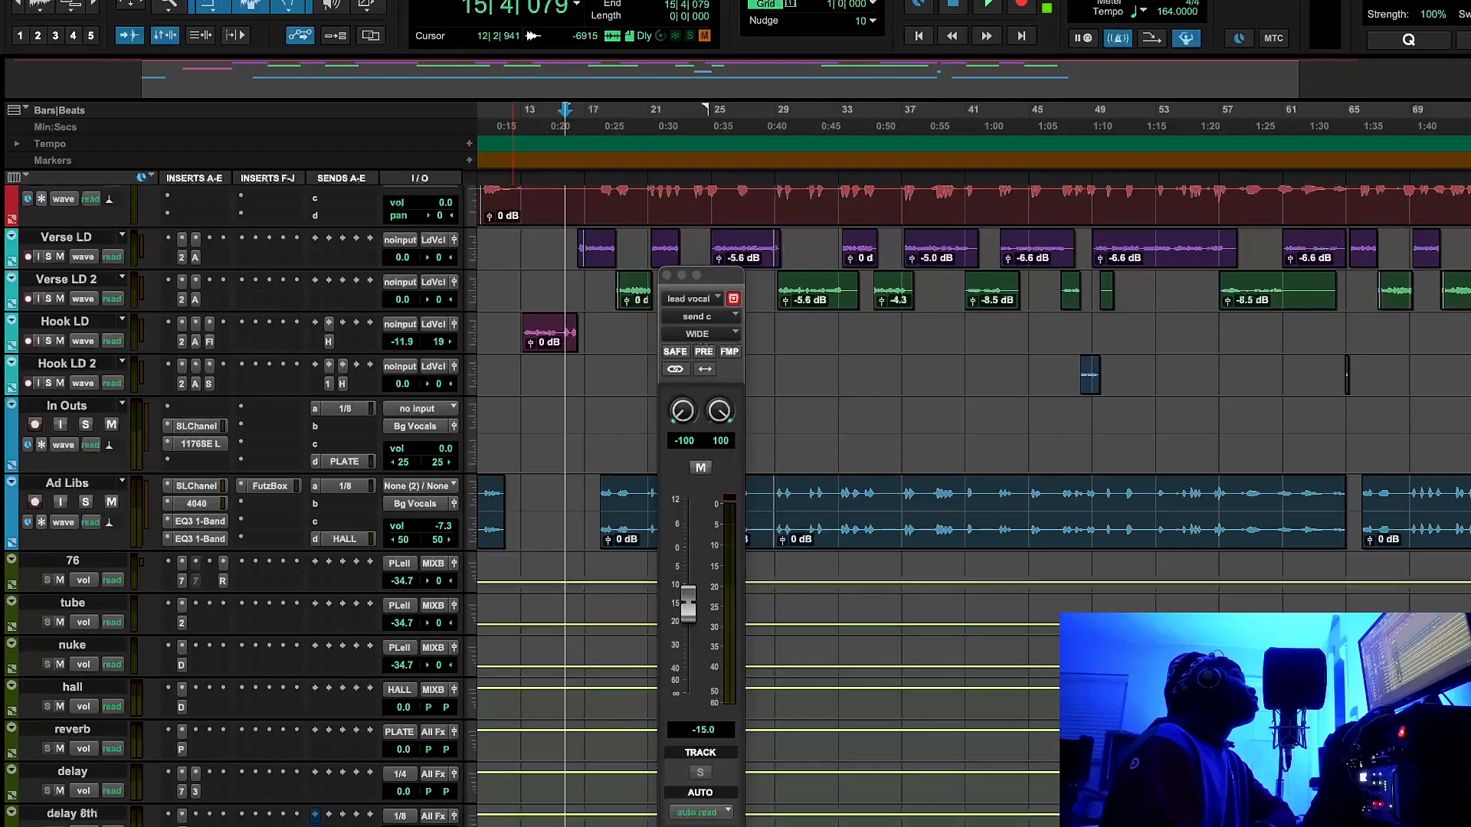
{"action": "left_click", "coordinate": [182, 824]}
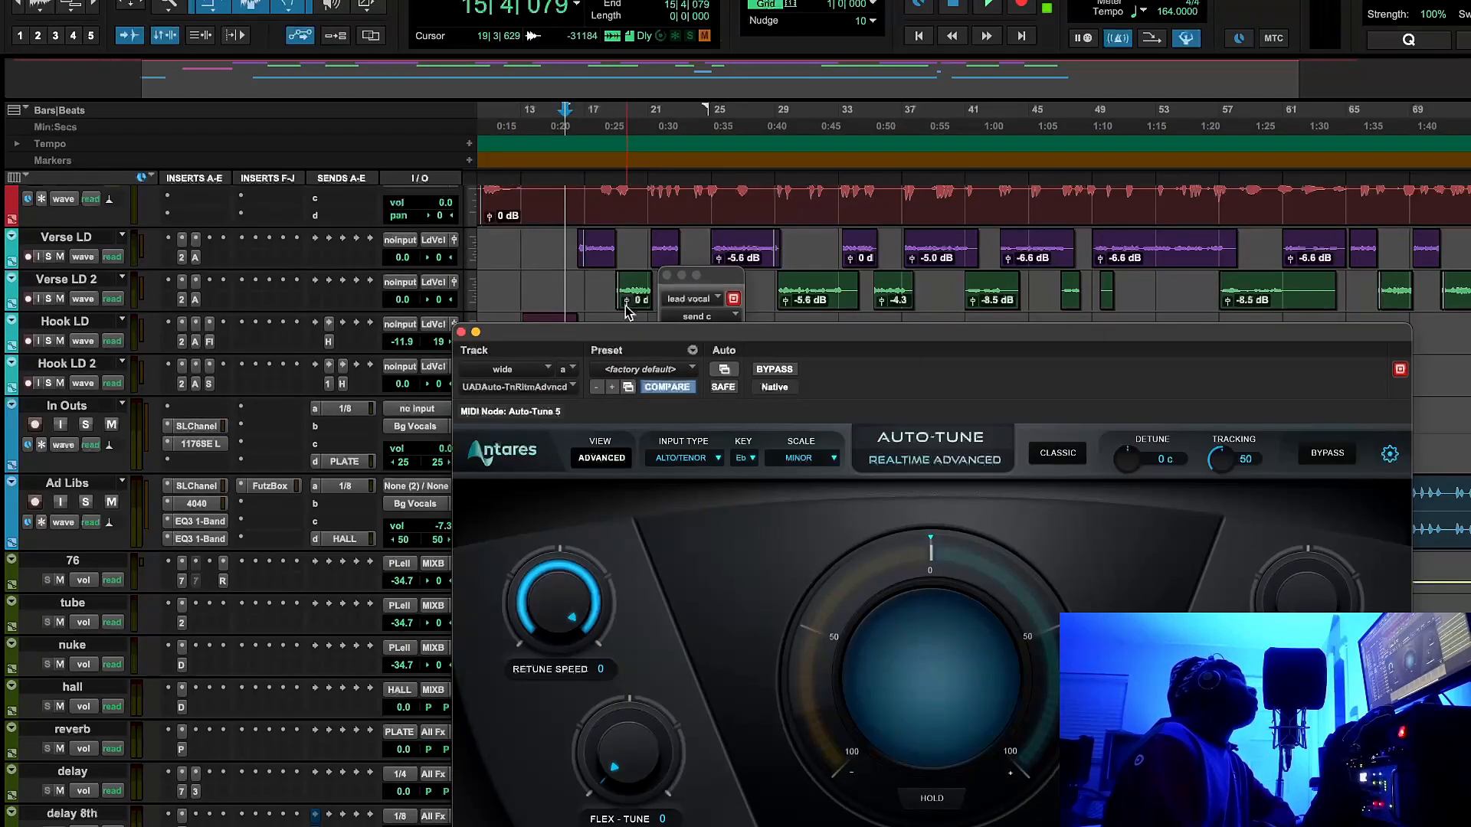
{"action": "left_click_drag", "start_coordinate": [567, 345], "coordinate": [307, 120]}
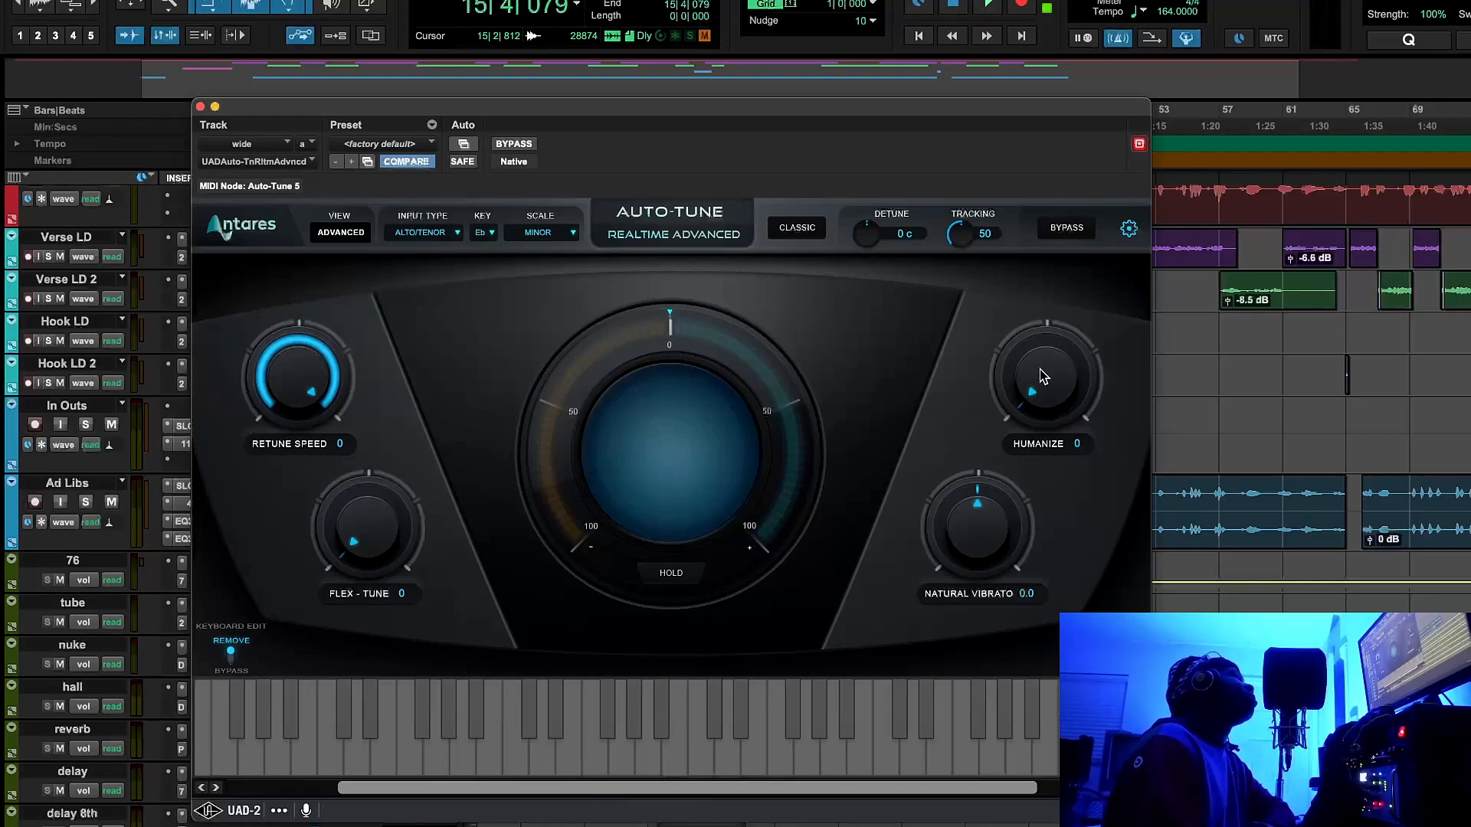
{"action": "left_click", "coordinate": [198, 108]}
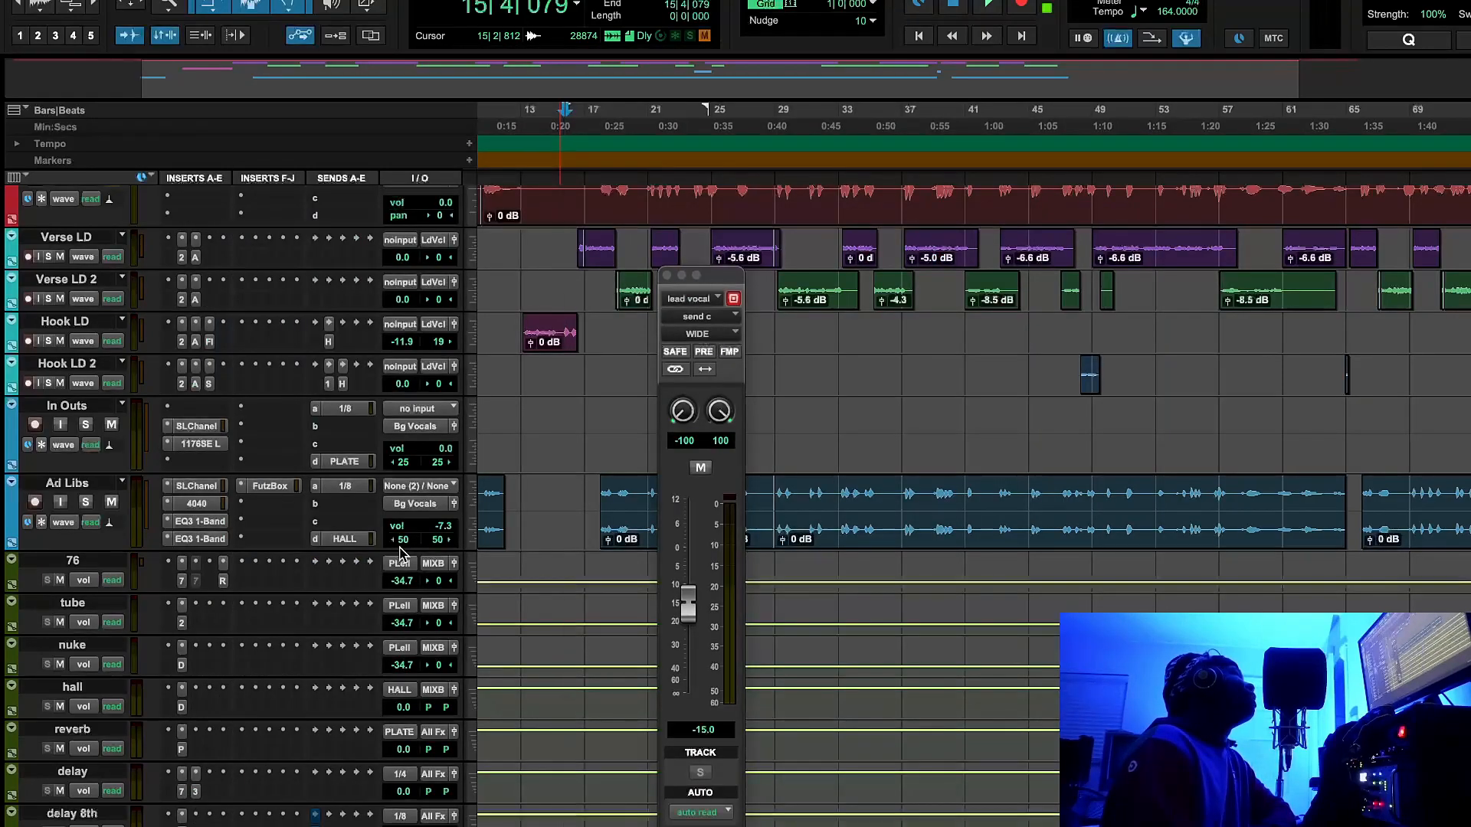
Play the mix and set the lead vocal's send level to WIDE to -14.7 dB
{"action": "scroll", "coordinate": [401, 552], "scroll_direction": "up", "scroll_amount": 10}
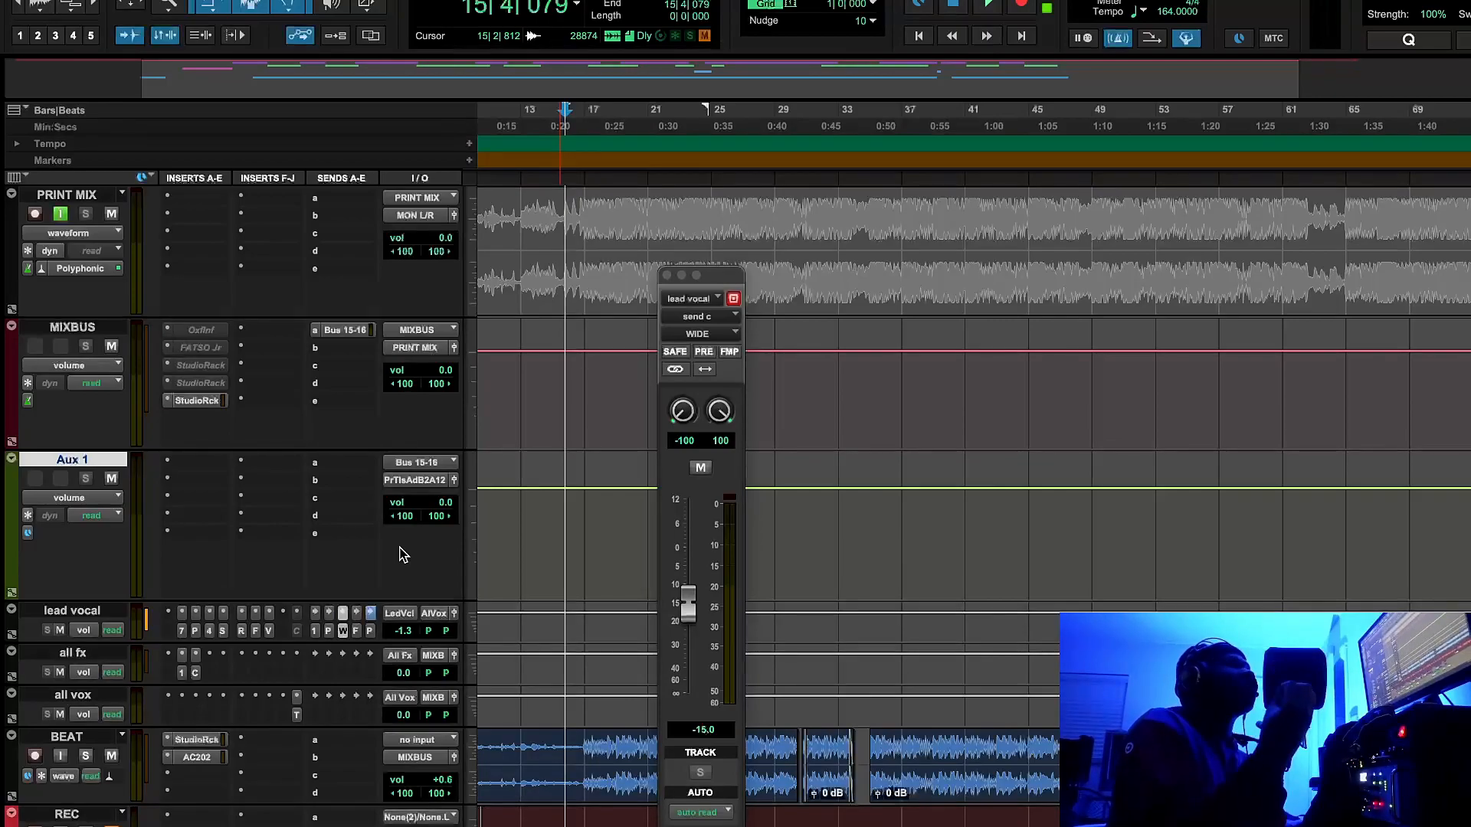
{"action": "left_click", "coordinate": [987, 6]}
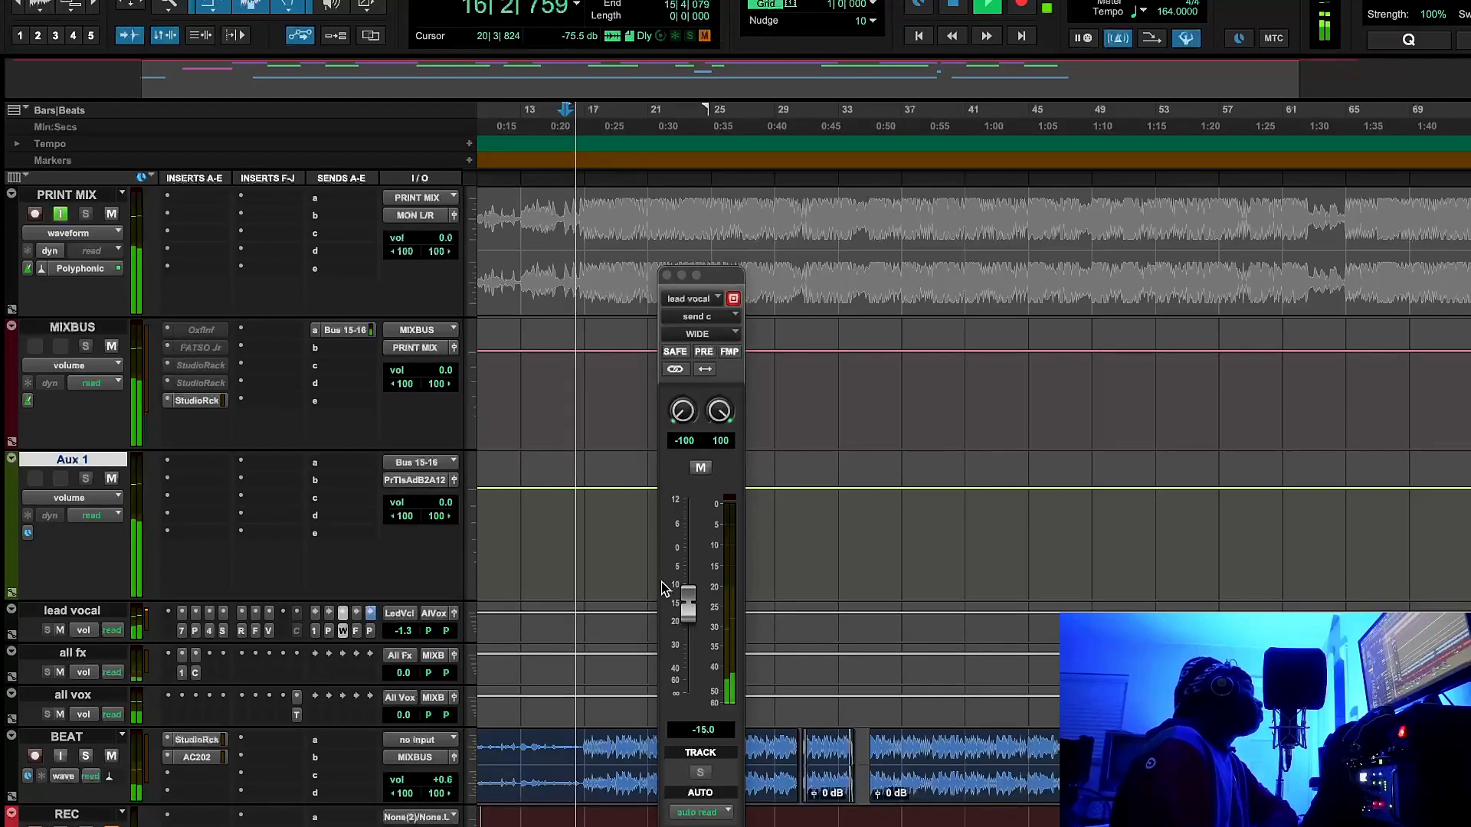
{"action": "mouse_move", "coordinate": [689, 613]}
{"action": "left_mouse_down"}
{"action": "mouse_move", "coordinate": [699, 556]}
{"action": "mouse_move", "coordinate": [699, 605]}
{"action": "left_mouse_up"}
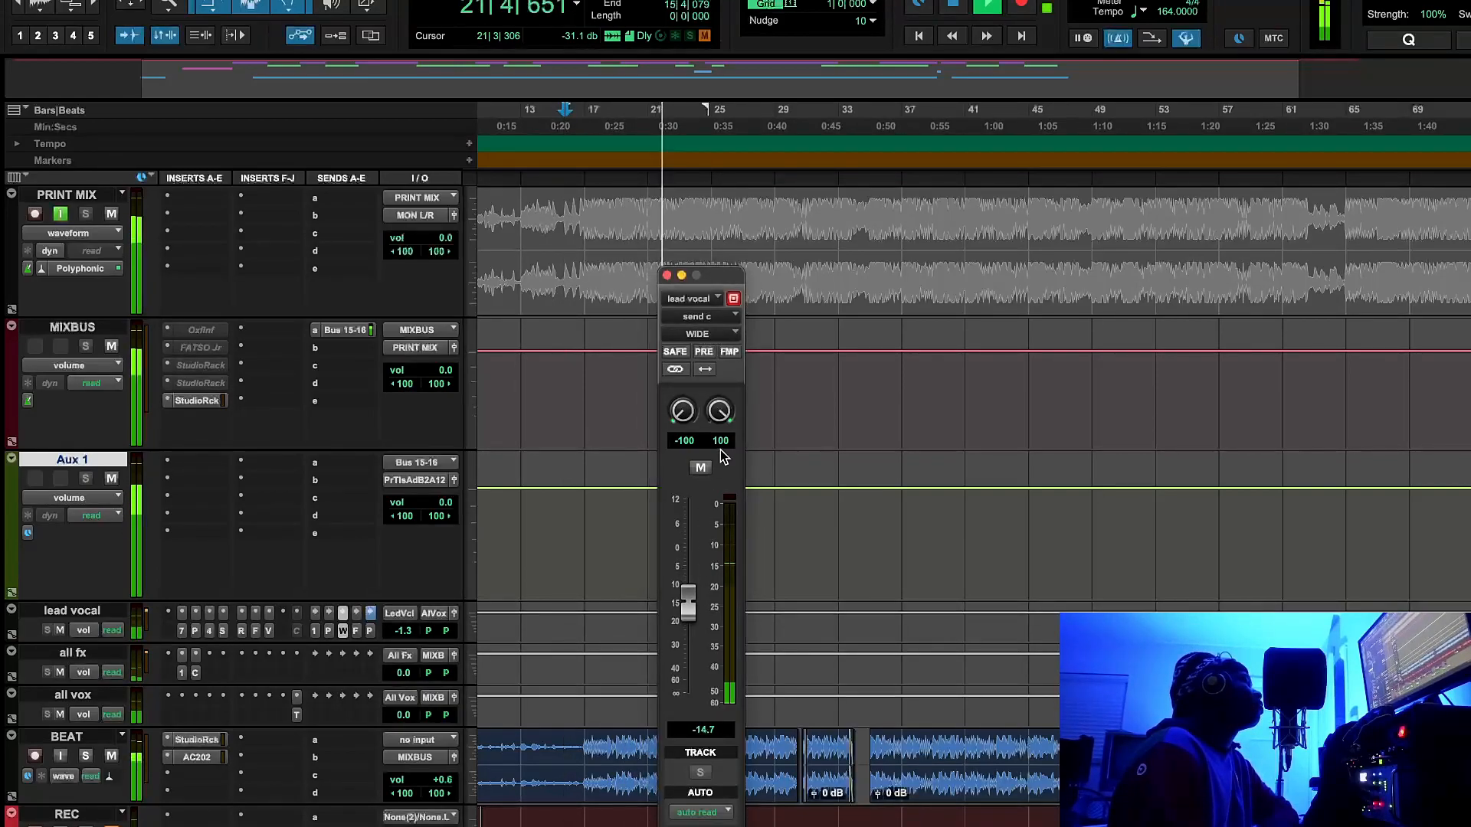
Compare the vocal with and without widening by muting and unmuting the WIDE send twice during playback, and stop playback
{"action": "left_click", "coordinate": [701, 467]}
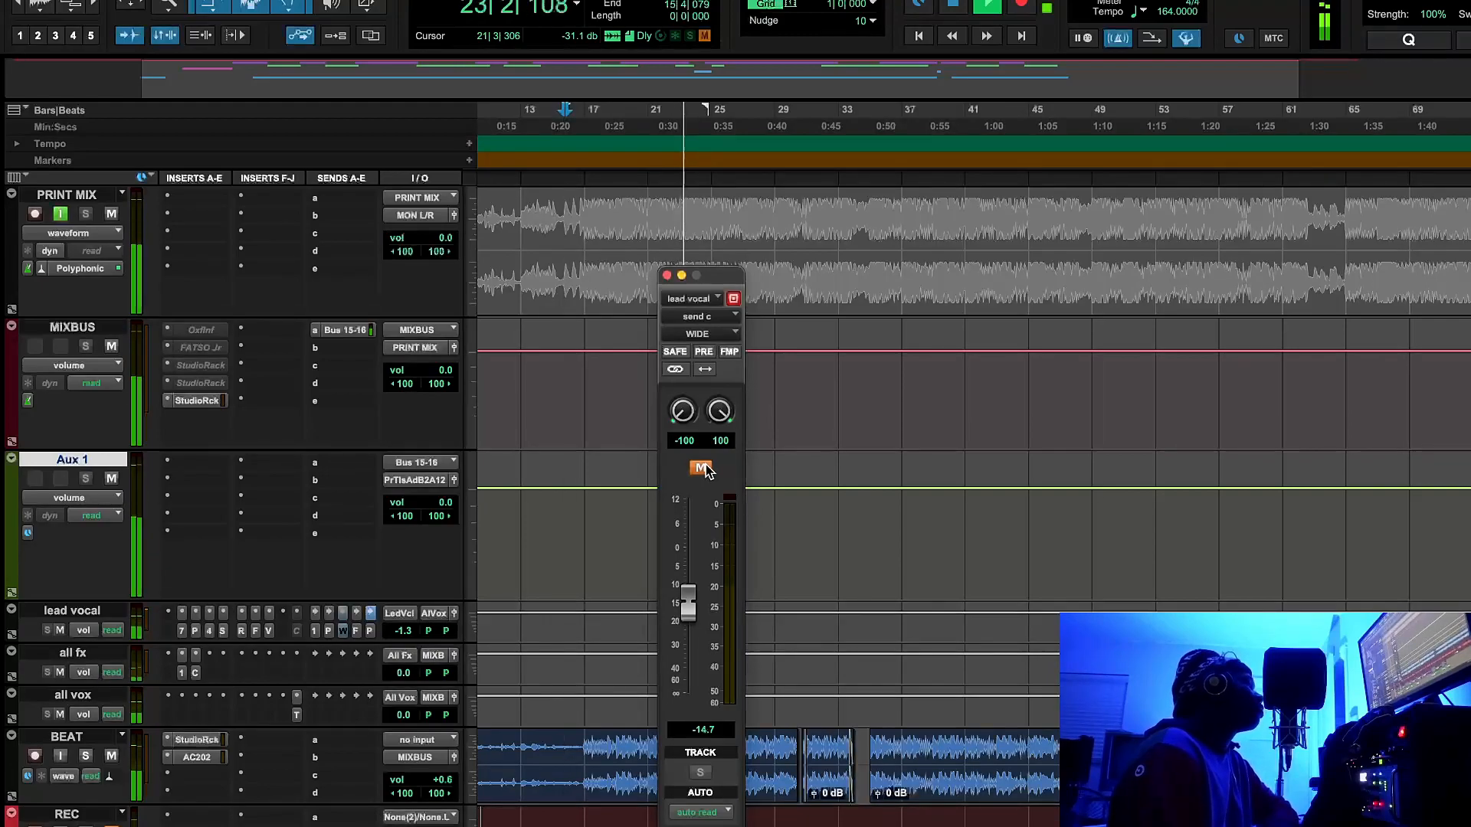
{"action": "left_click", "coordinate": [701, 467]}
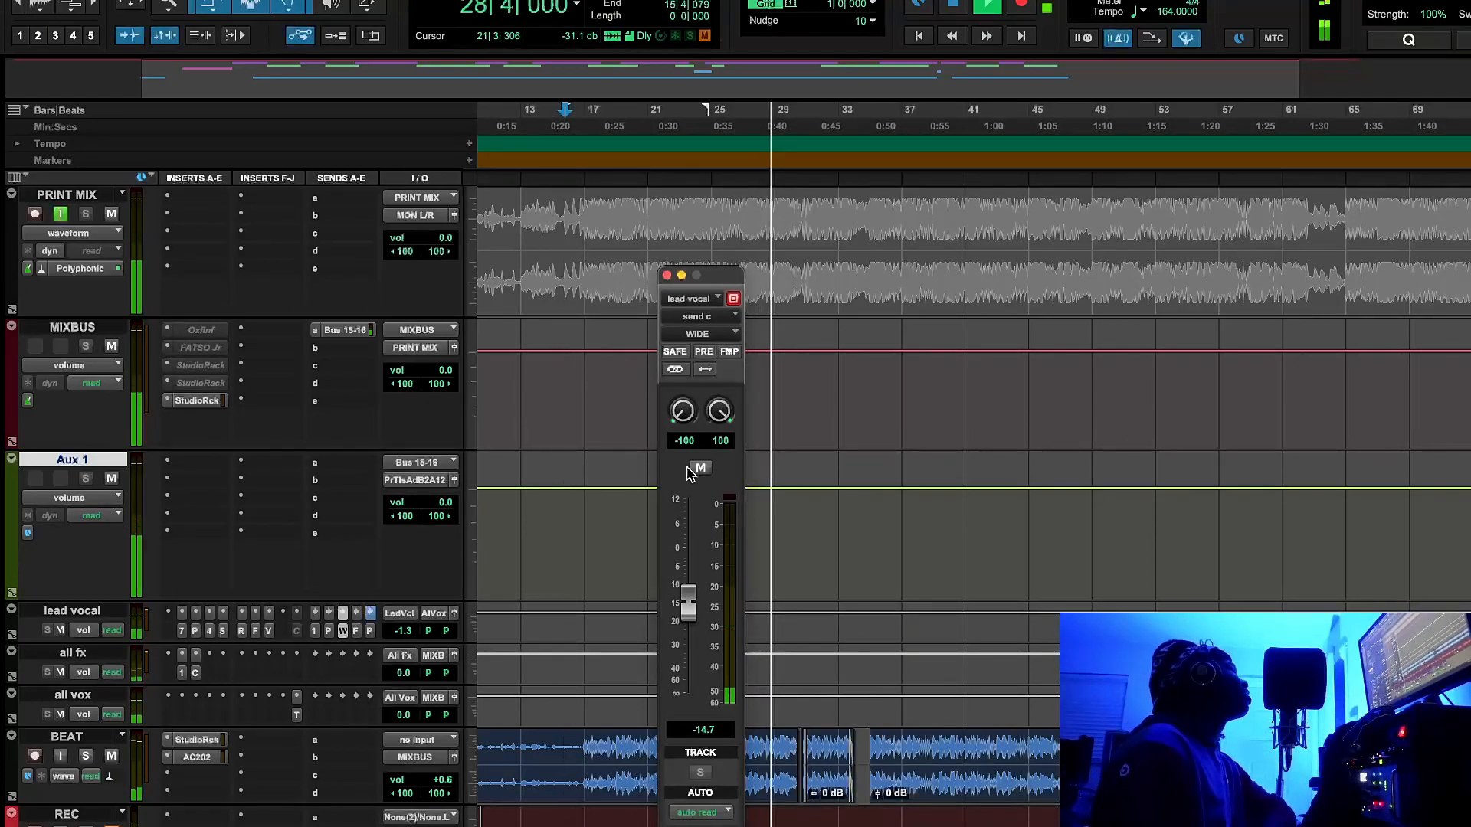
{"action": "left_click", "coordinate": [691, 468]}
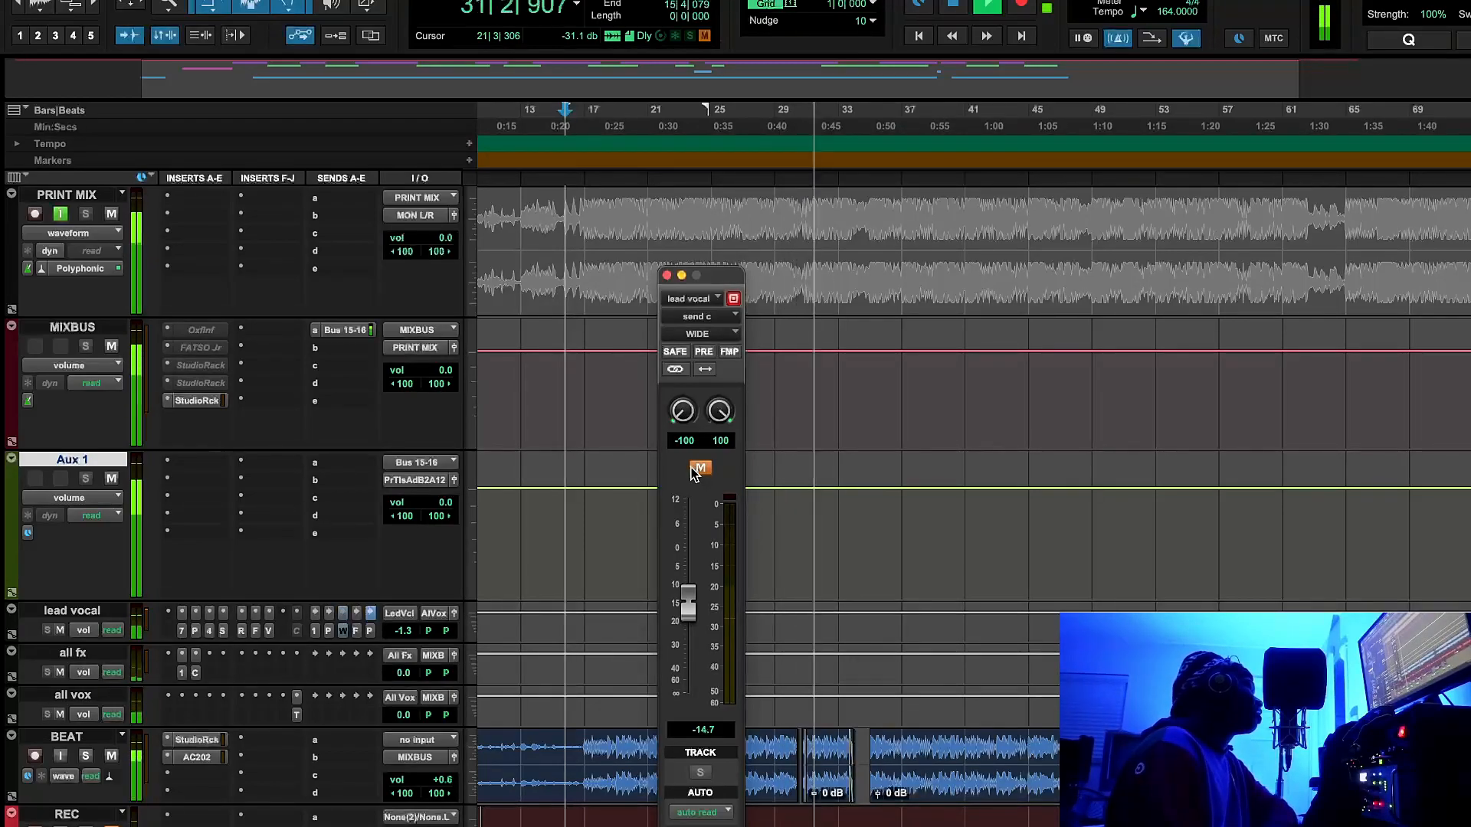
{"action": "left_click", "coordinate": [699, 469]}
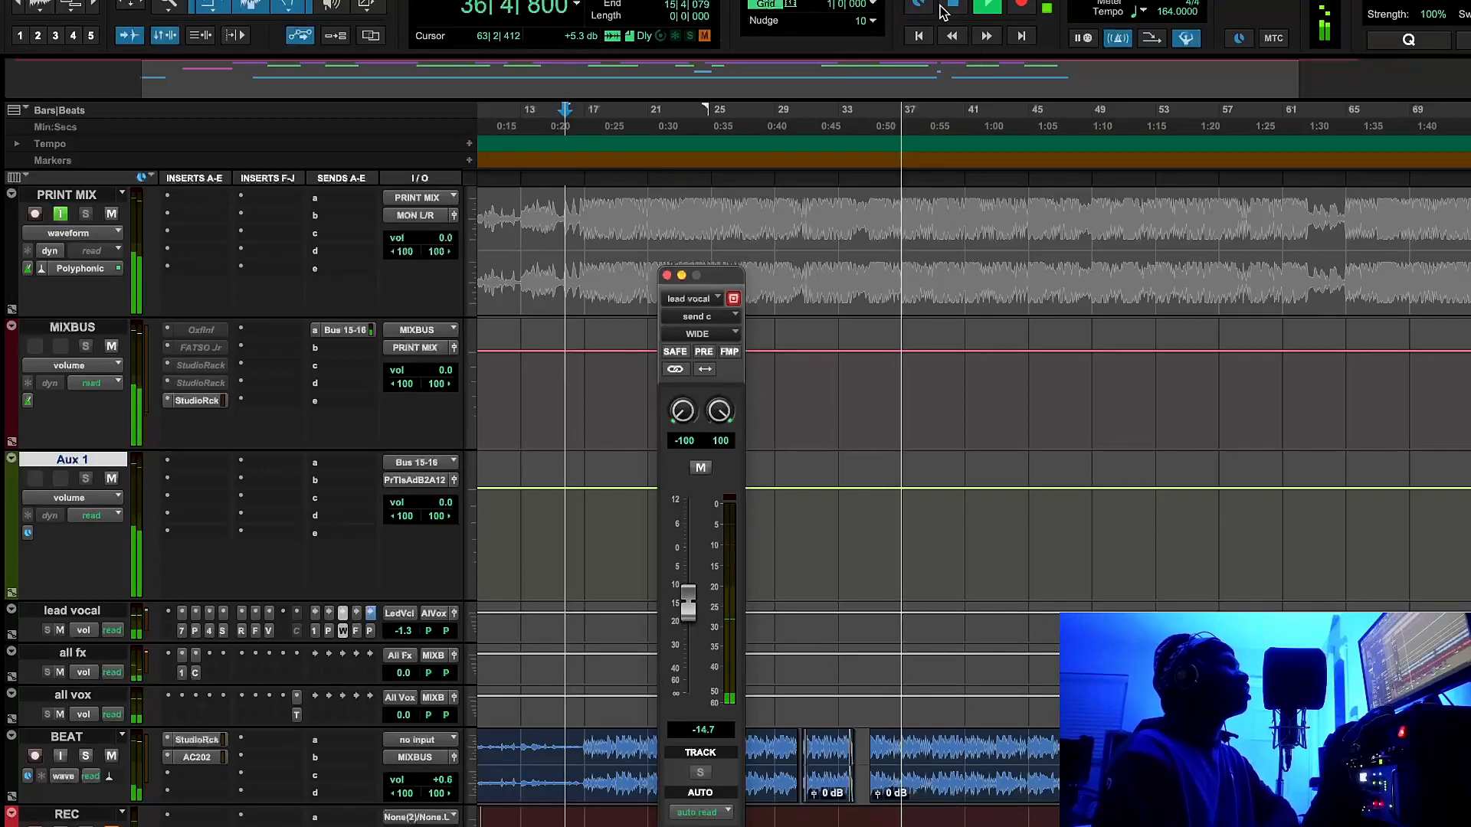
{"action": "left_click", "coordinate": [950, 6]}
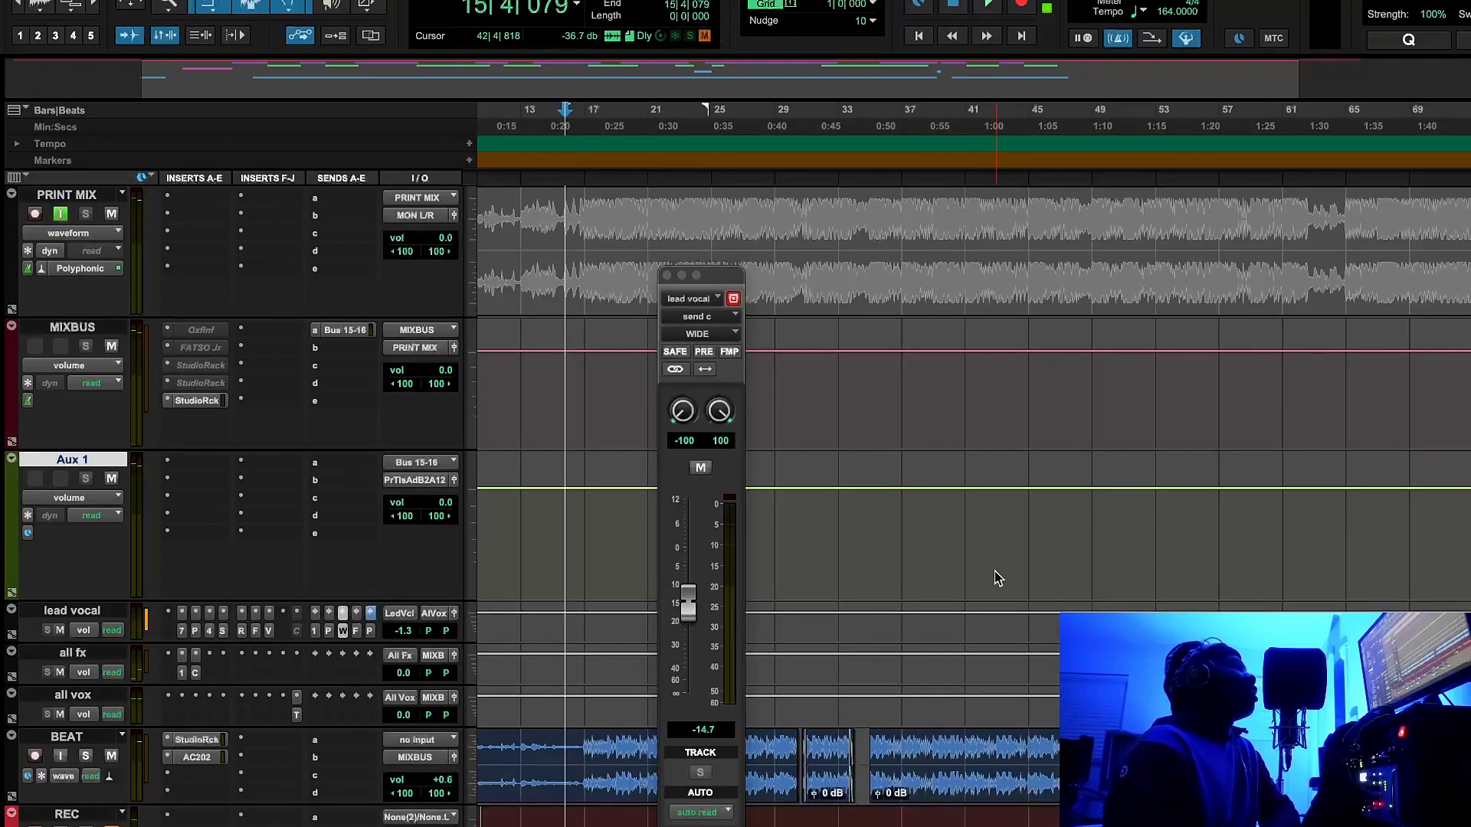
Examine the S1 Stereo Imager and AMS DMX 15-80 S inserts on the wide track, and close the plugin window
{"action": "scroll", "coordinate": [973, 536], "scroll_direction": "down", "scroll_amount": 6}
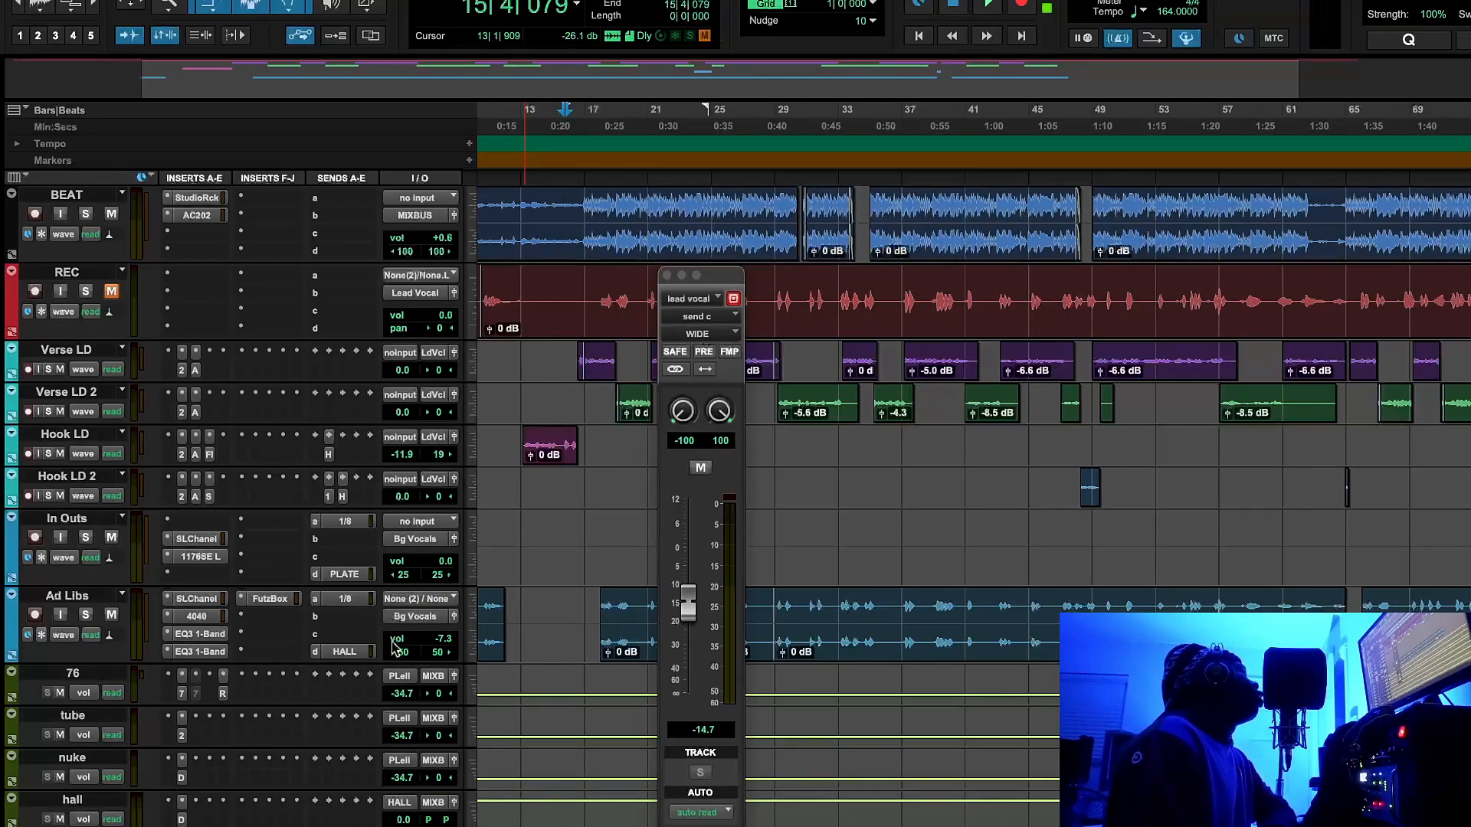
{"action": "scroll", "coordinate": [686, 595], "scroll_direction": "down", "scroll_amount": 3}
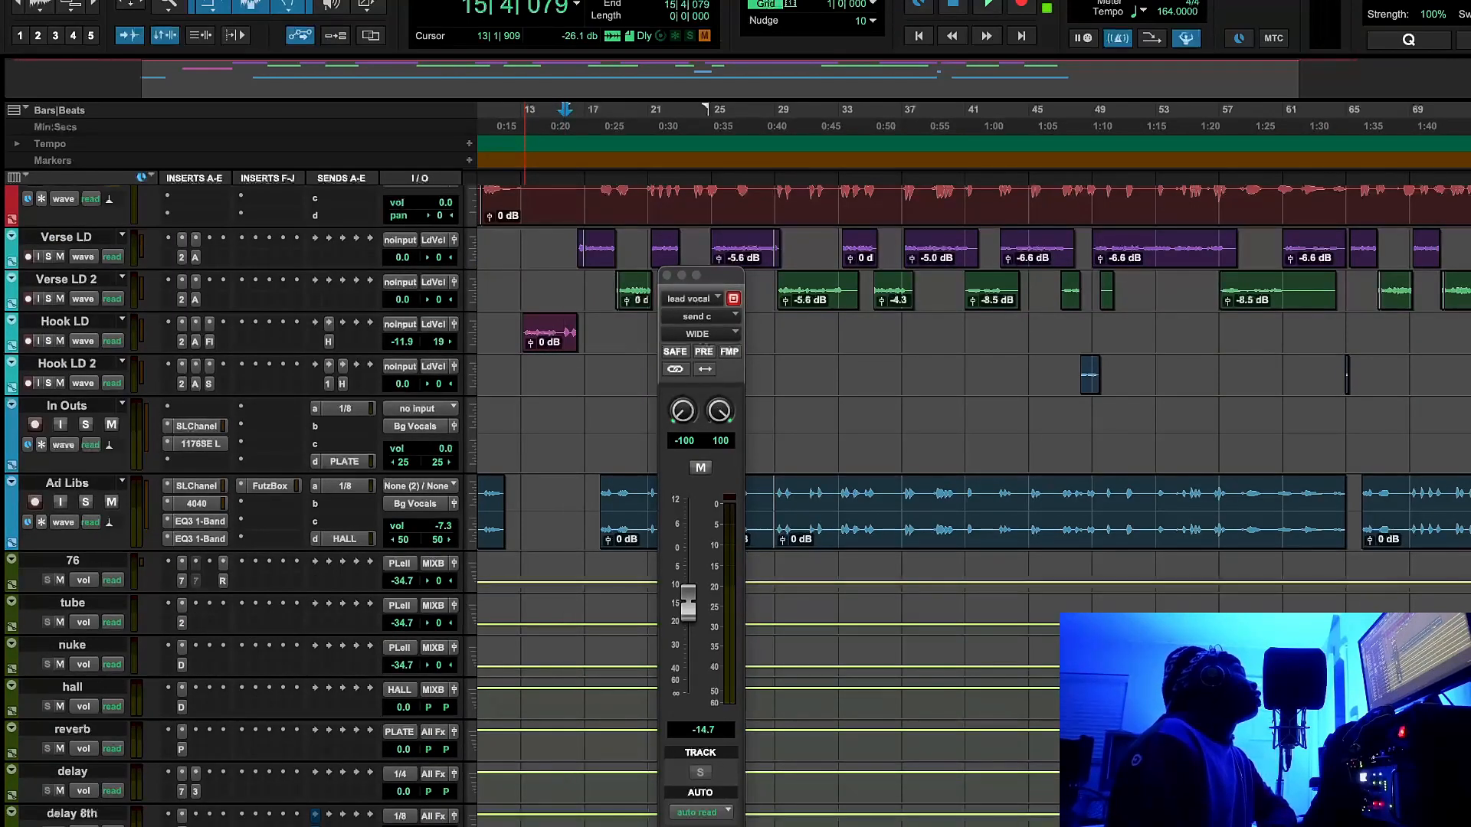
{"action": "left_click", "coordinate": [255, 826]}
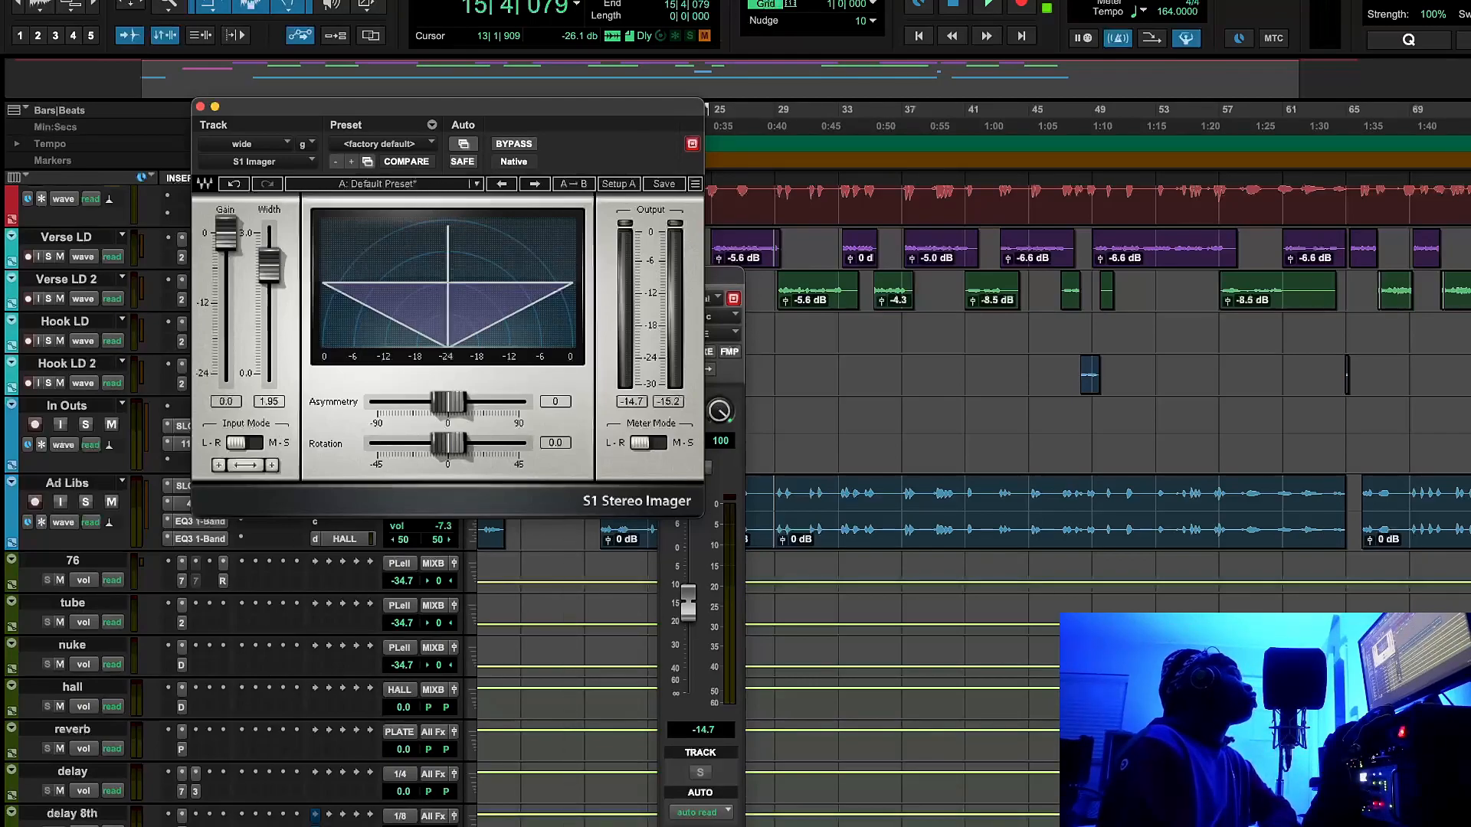
{"action": "left_click", "coordinate": [241, 826]}
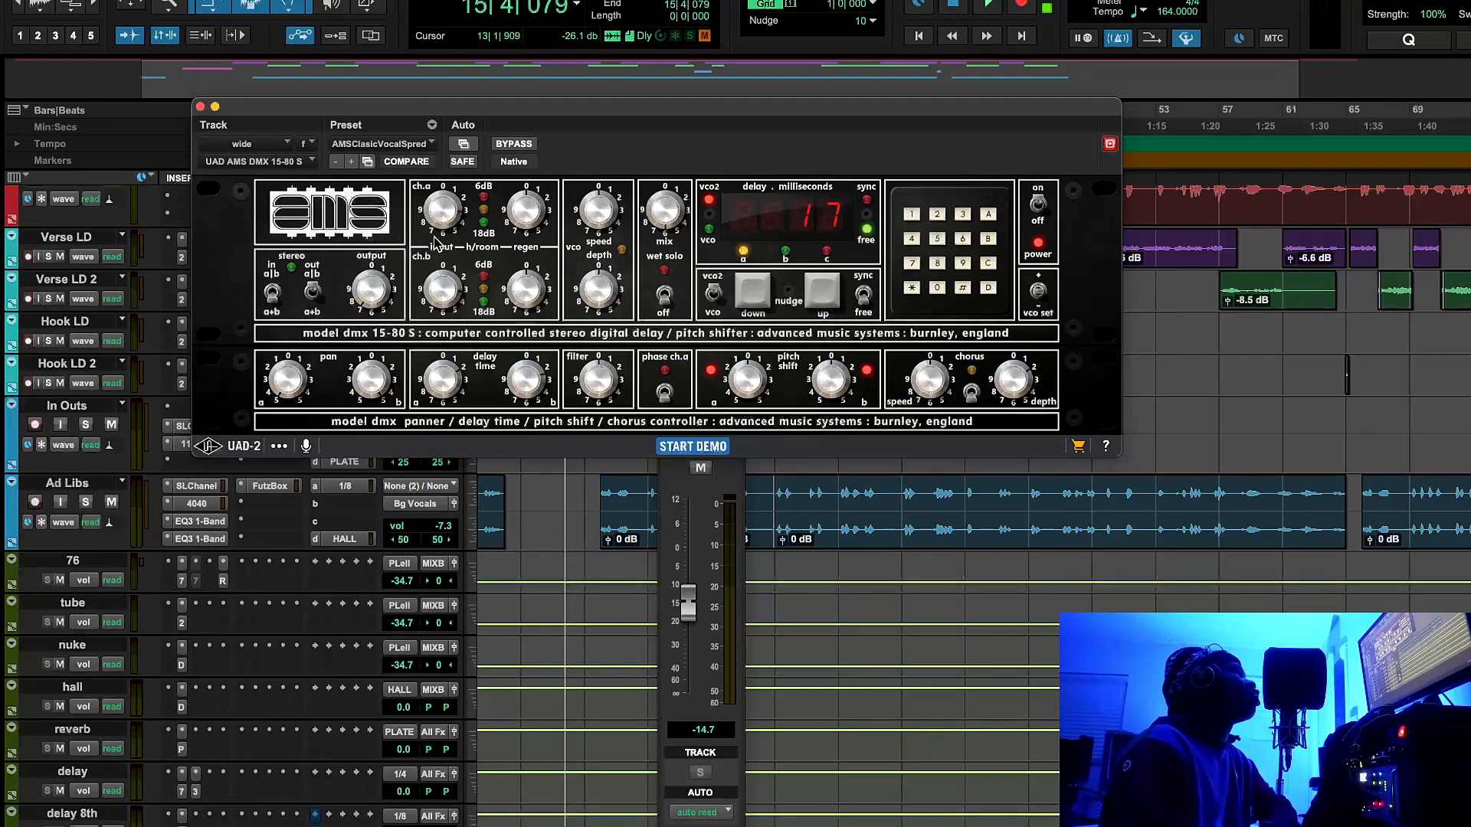
{"action": "left_click_drag", "start_coordinate": [508, 115], "coordinate": [507, 288]}
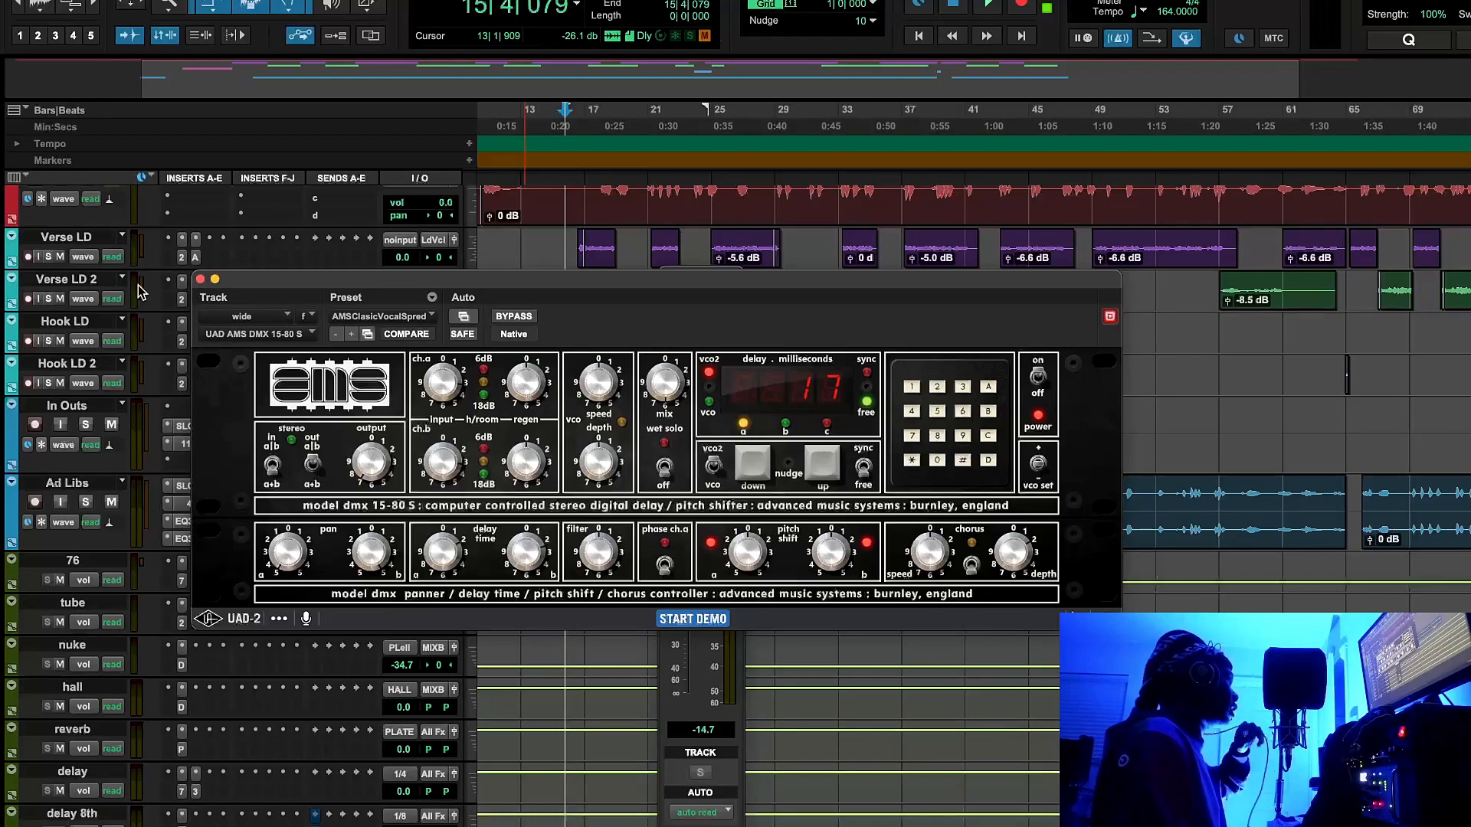
{"action": "left_click", "coordinate": [200, 280]}
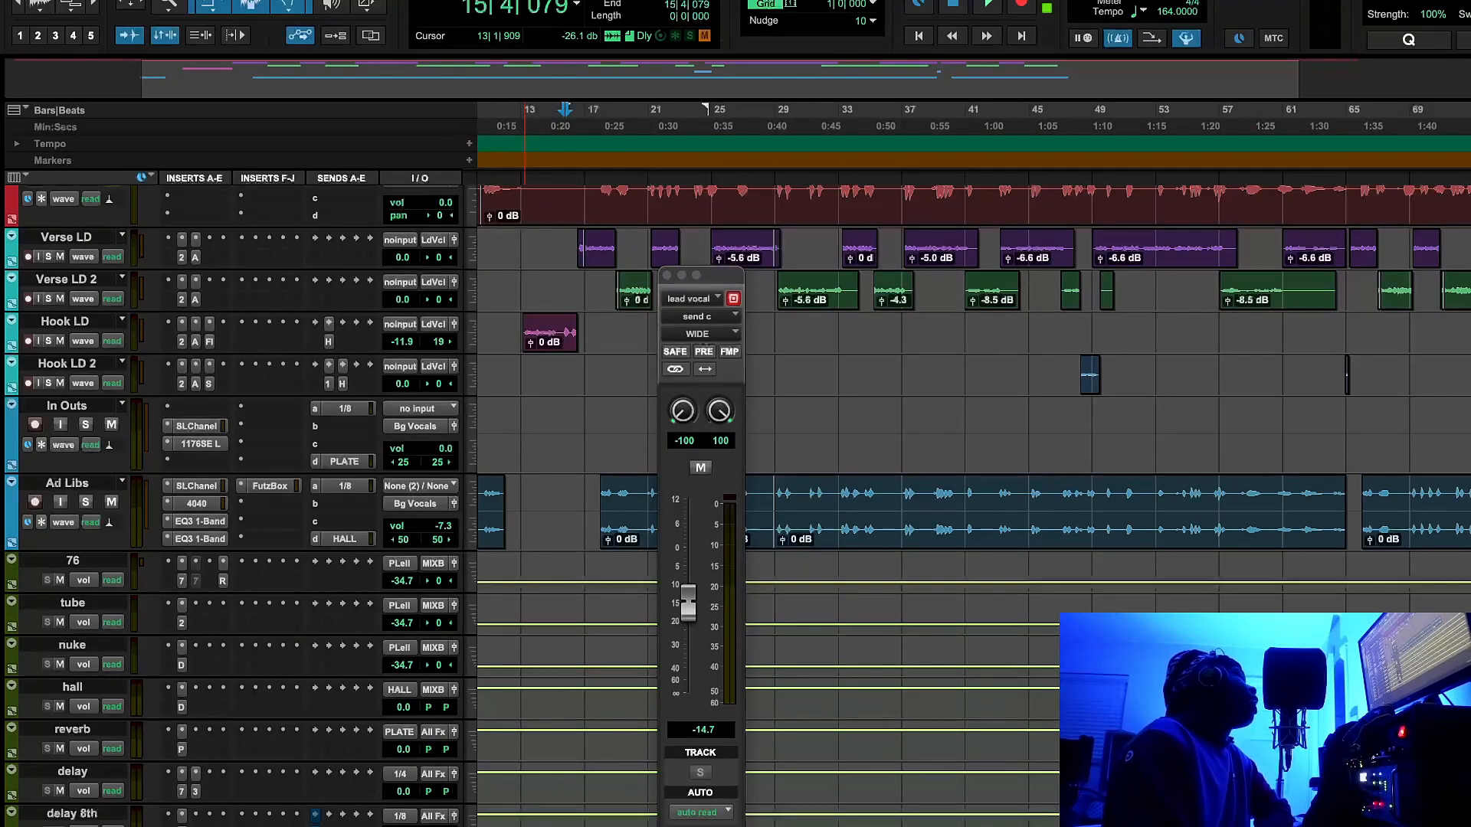
Examine the AVOX Duo insert on the wide track, including its vocal range choices, and close the plugin window
{"action": "left_click", "coordinate": [209, 826]}
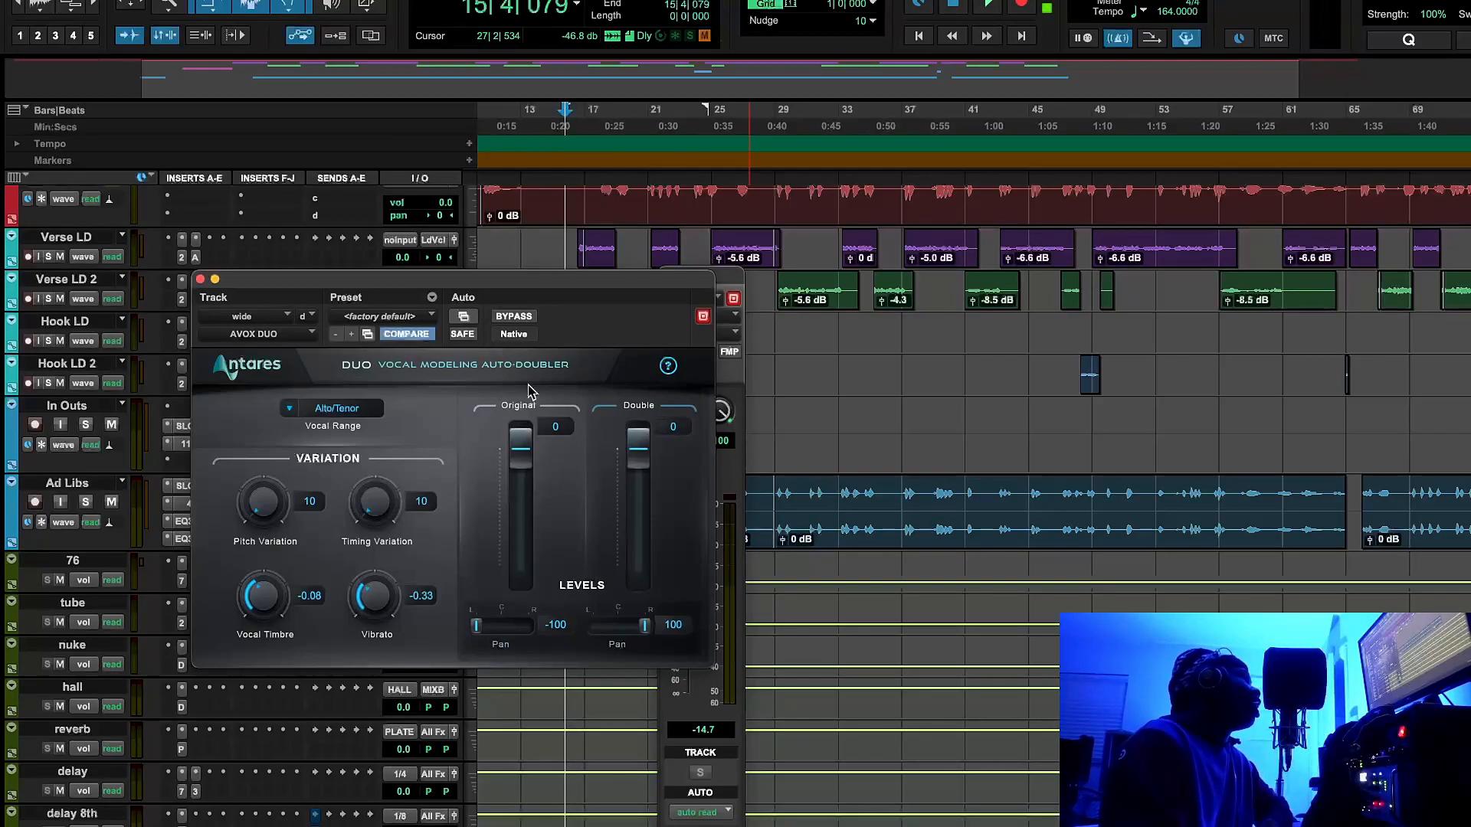
{"action": "left_click", "coordinate": [289, 410]}
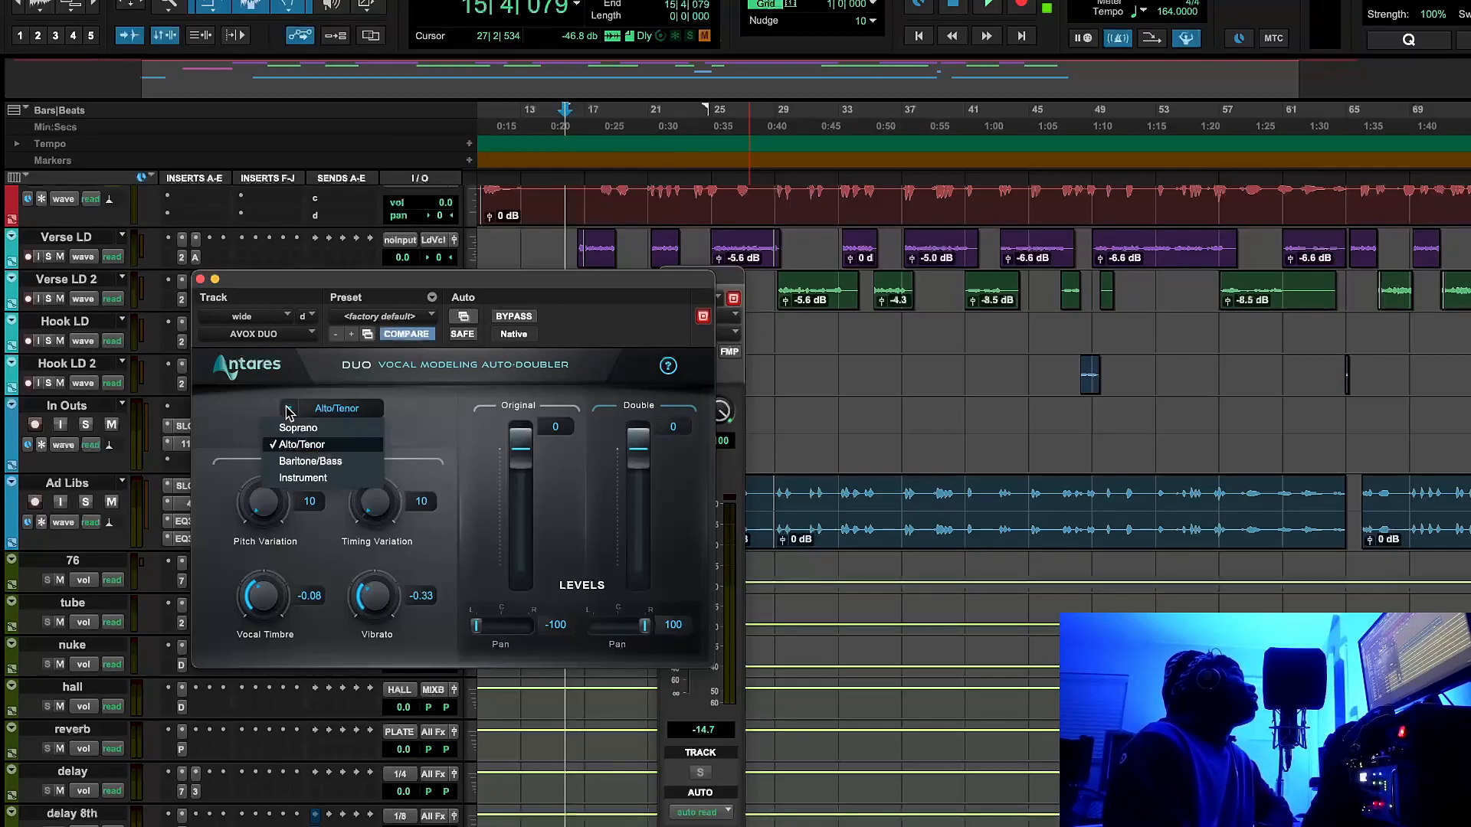
{"action": "left_click", "coordinate": [395, 395]}
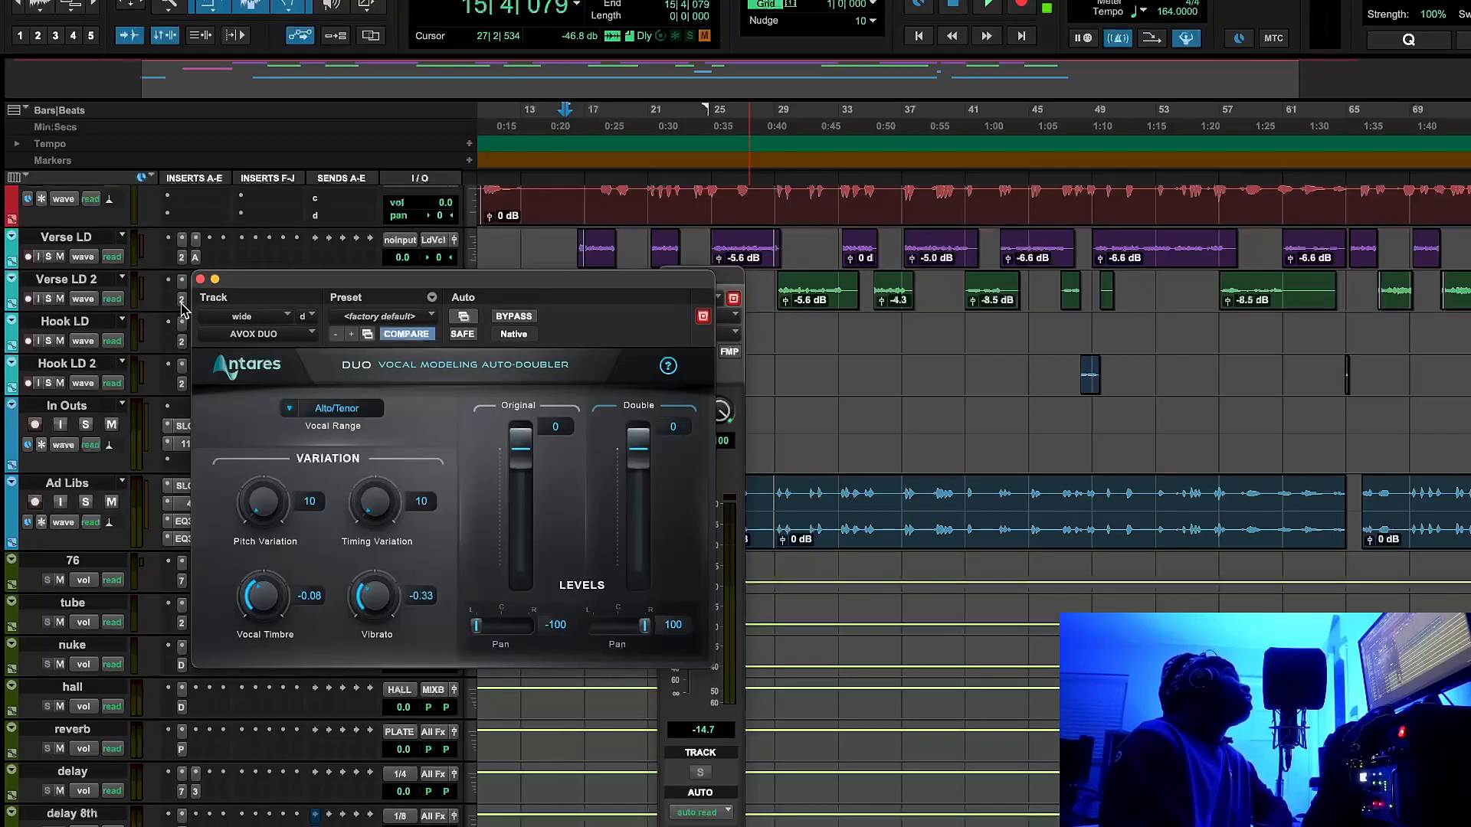
{"action": "left_click", "coordinate": [200, 279]}
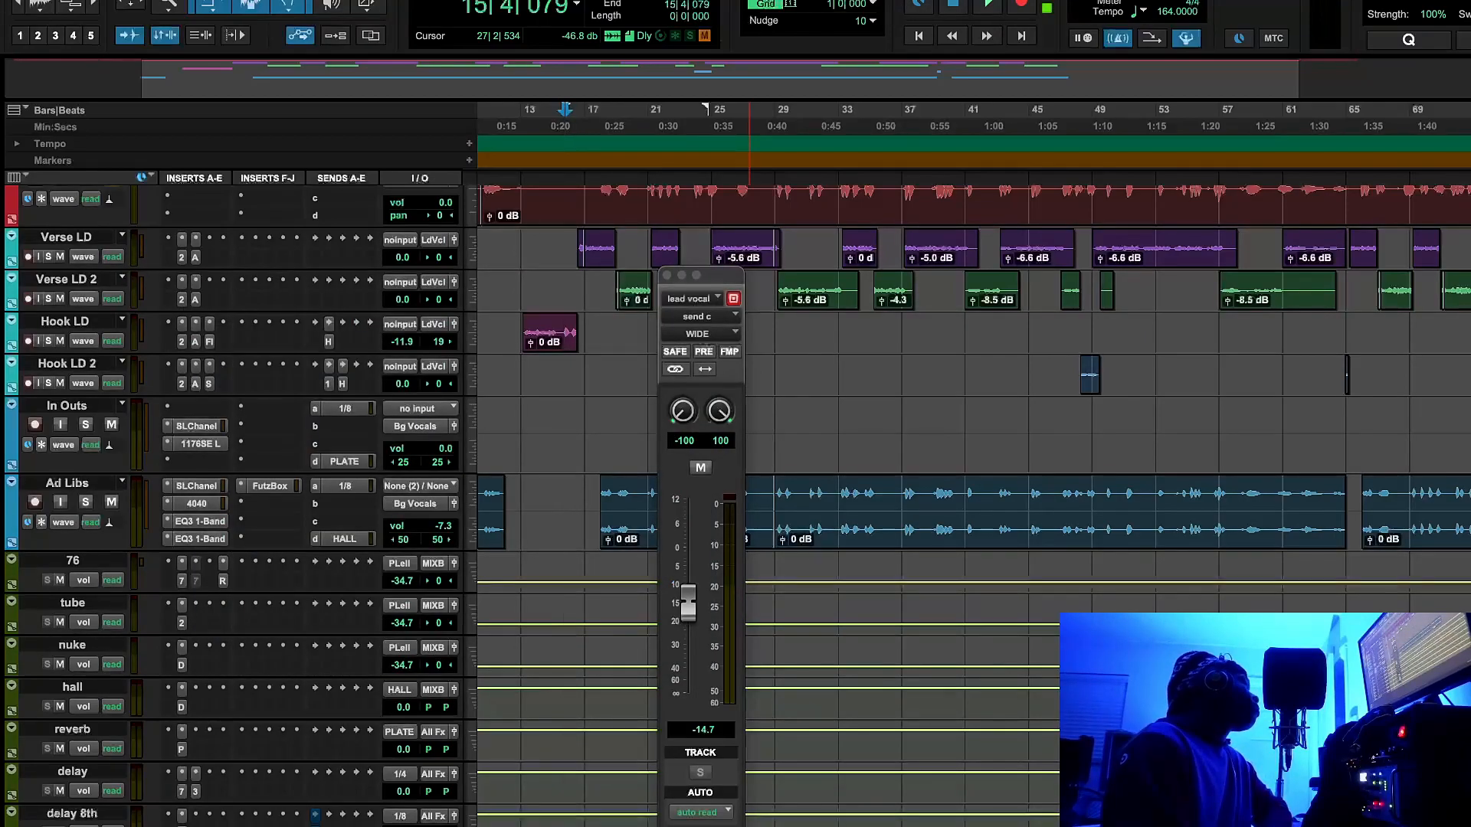
Examine the Little MicroShift and EQ3 7-Band inserts on the wide track
{"action": "left_click", "coordinate": [209, 342]}
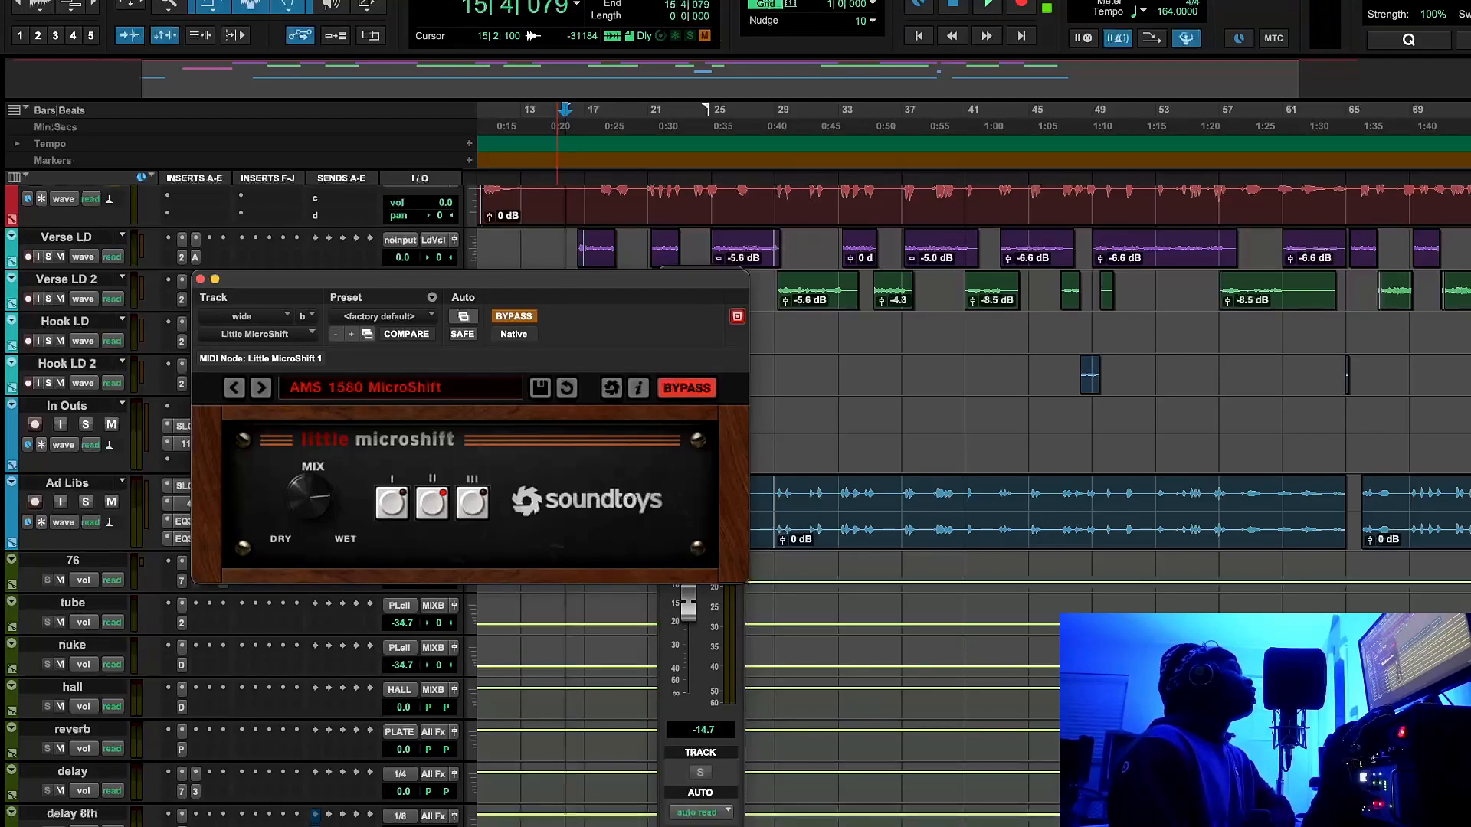
{"action": "left_click", "coordinate": [196, 826]}
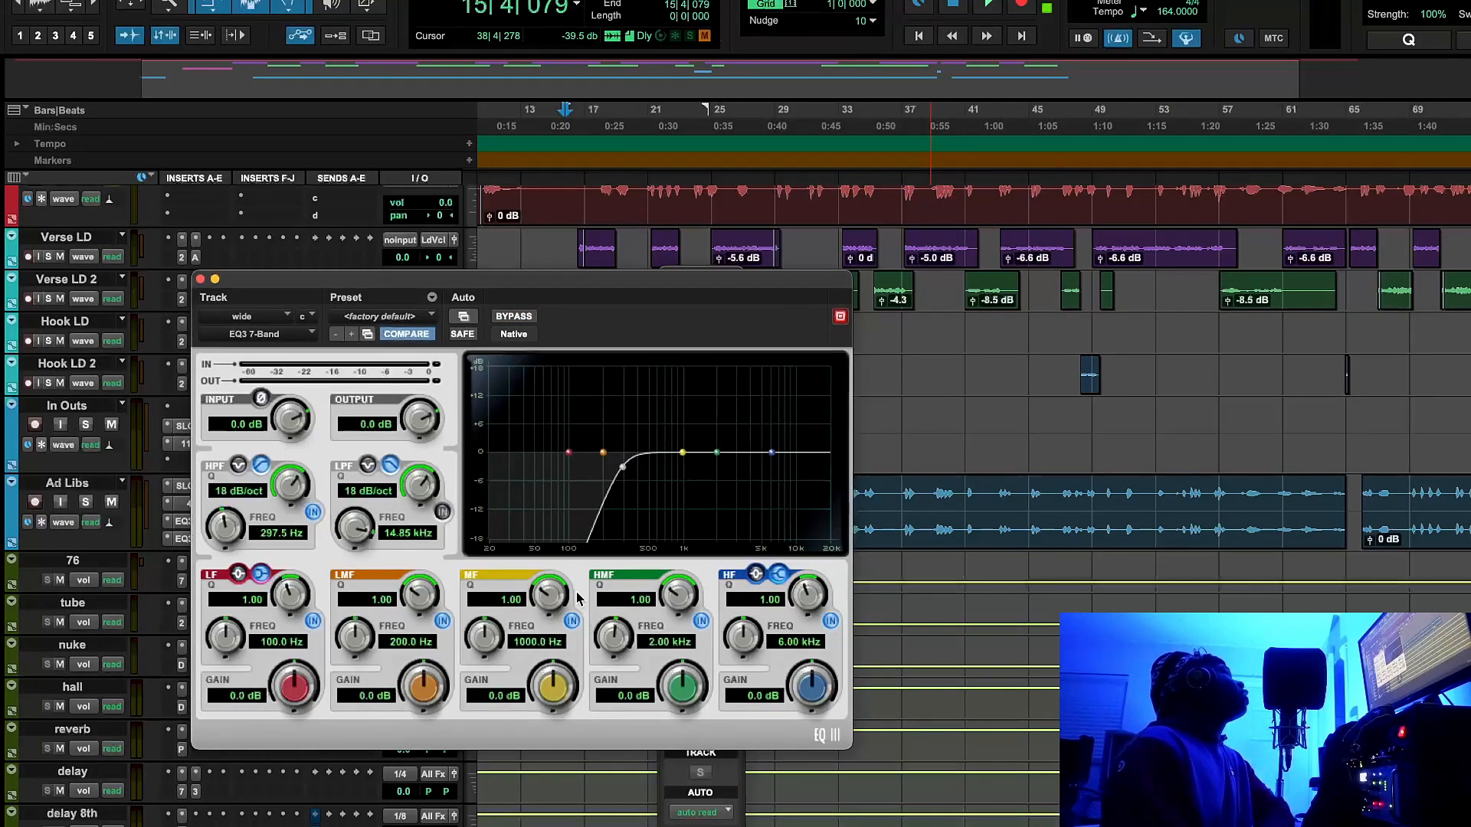